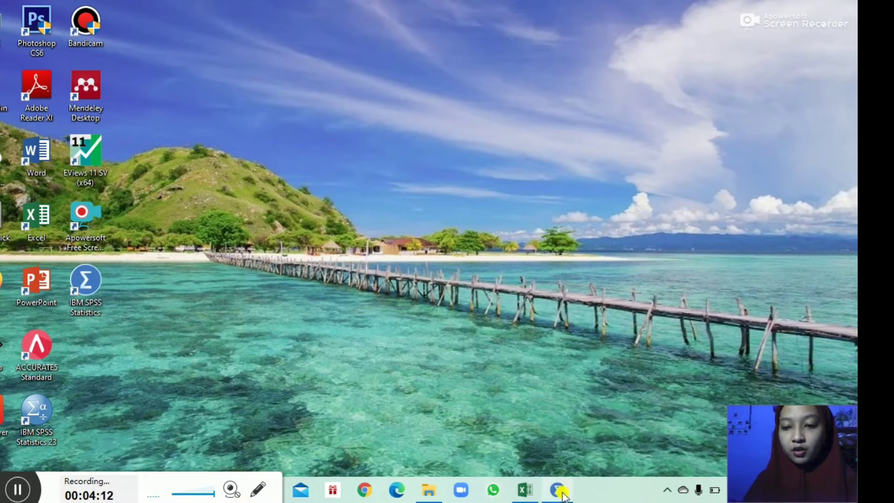
- Switch to SPSS Statistics and define five variables named Y, X1, X2, X3 and X4 in the variable definitions
click(559, 490)
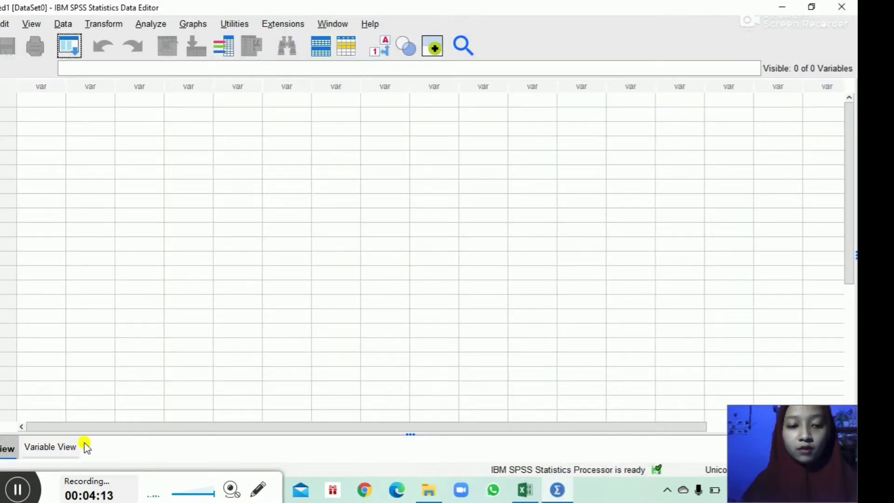
click(80, 449)
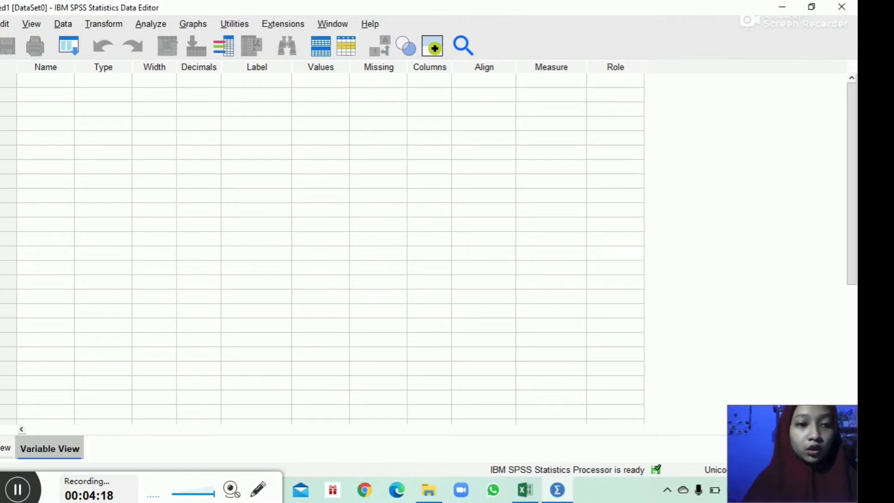
click(48, 80)
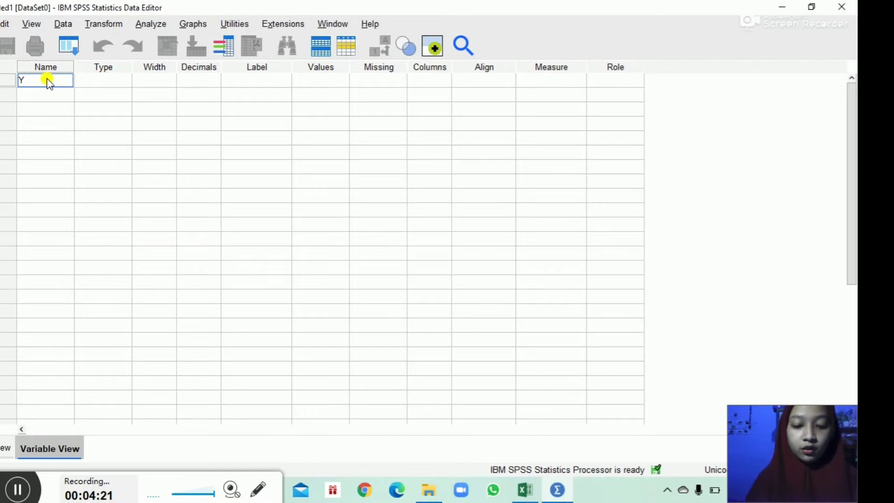
key(Return)
text(X1)
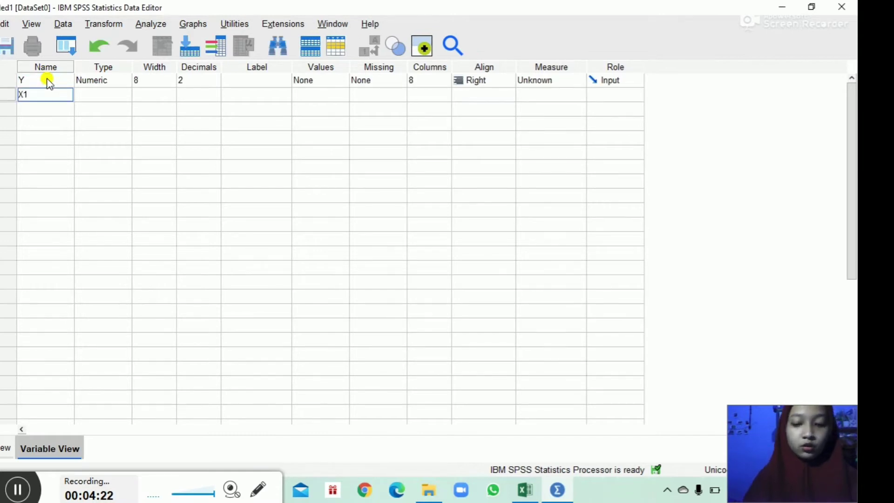
key(Return)
text(X2)
key(Return)
text(X3)
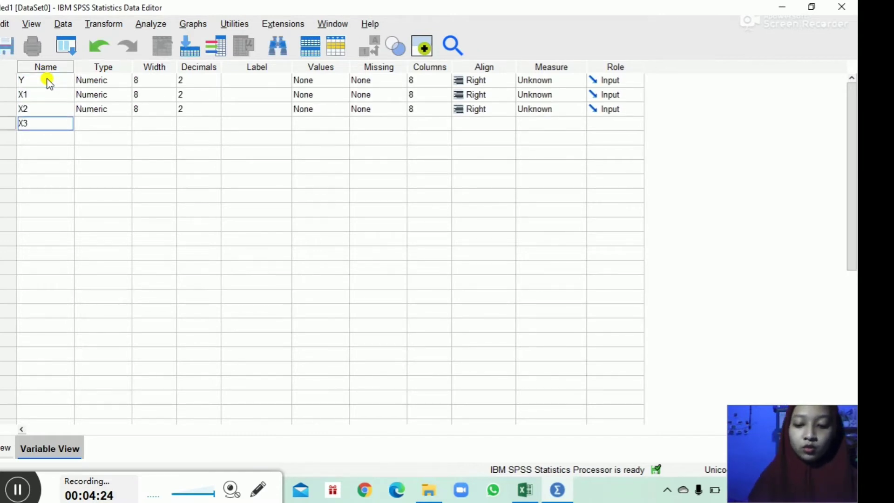
key(Return)
text(X3)
key(BackSpace)
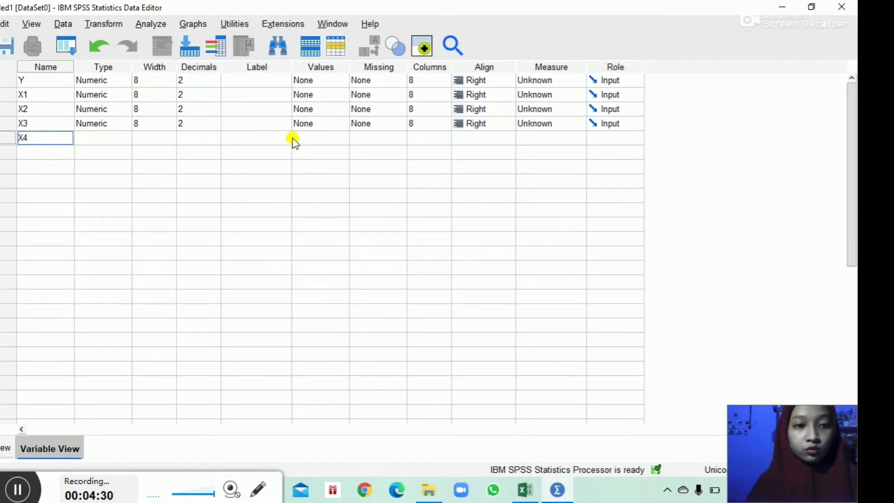
click(268, 170)
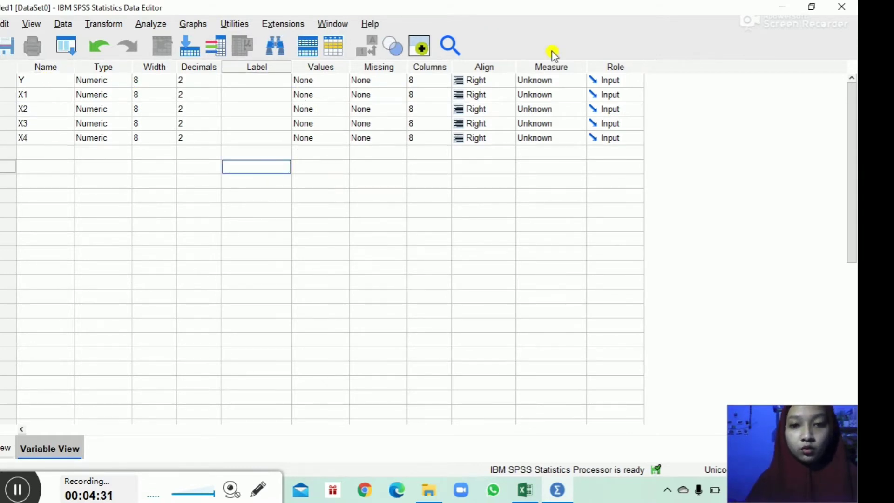
- Set the measurement level of variables Y, X1, X2, X3 and X4 to Scale
click(549, 84)
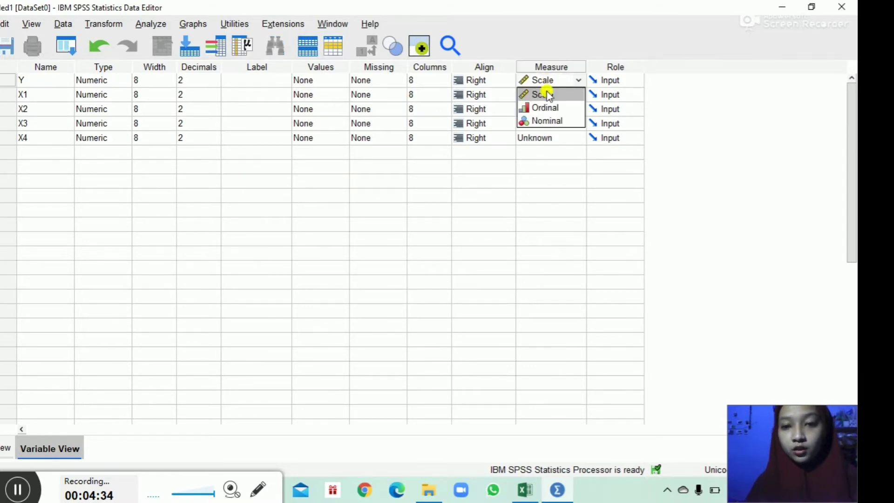
click(543, 93)
click(543, 98)
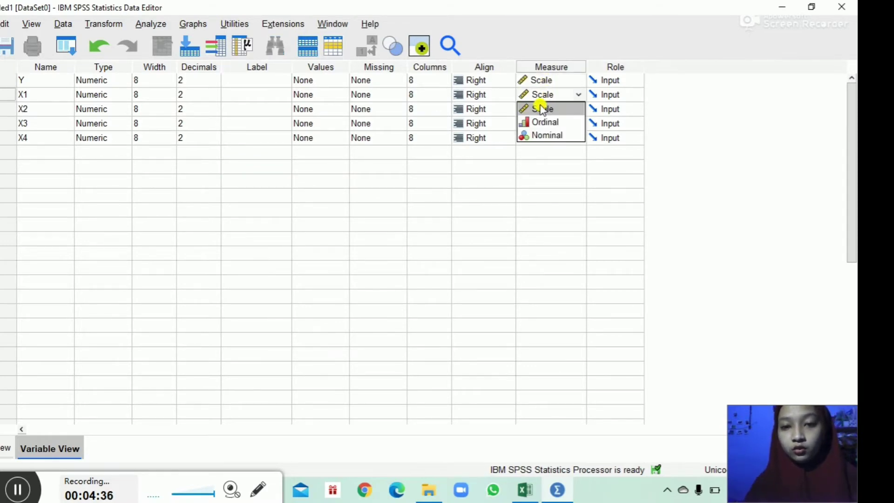
click(538, 108)
click(537, 108)
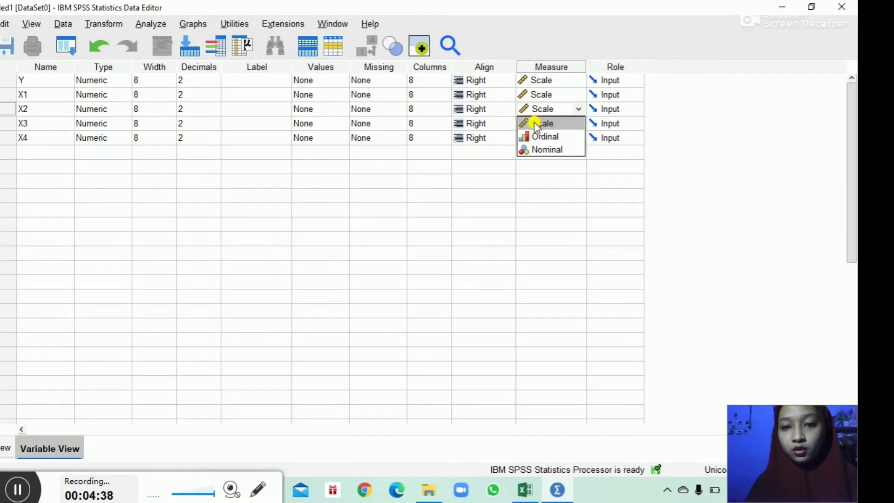
click(538, 123)
click(537, 125)
click(537, 137)
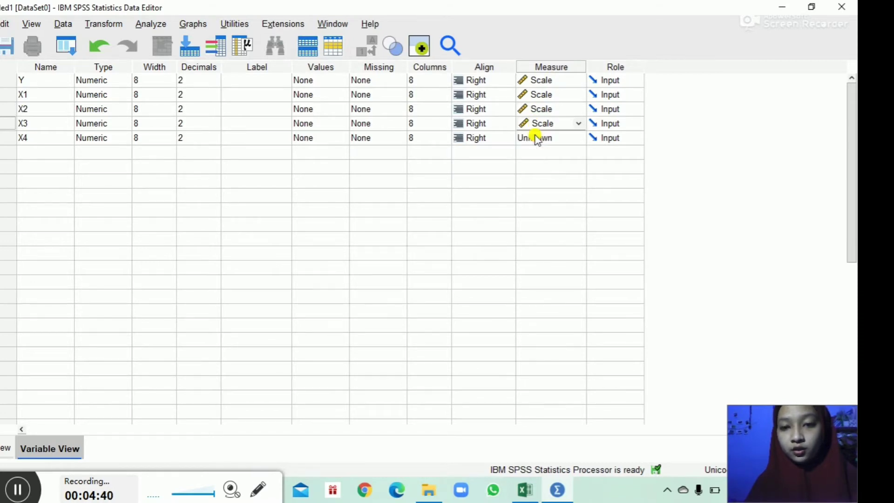
click(537, 137)
click(537, 151)
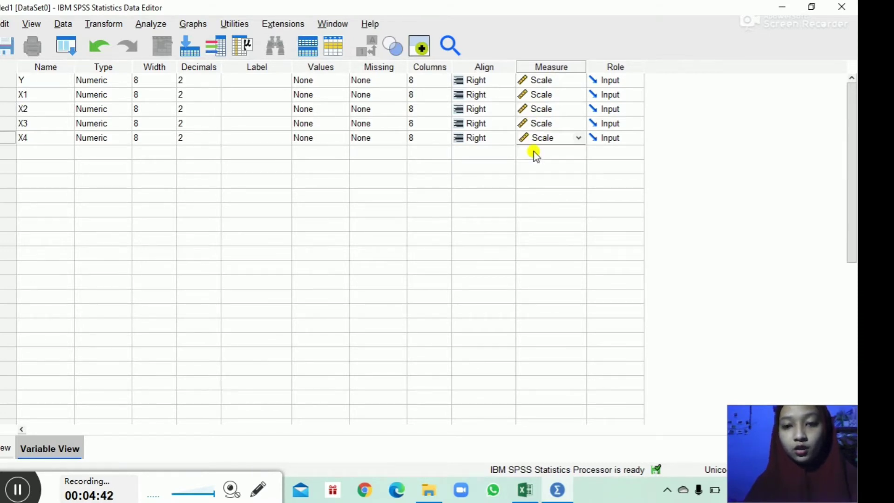
- Return to the SPSS data grid and switch to the Excel workbook "olah data (responden )"
click(3, 449)
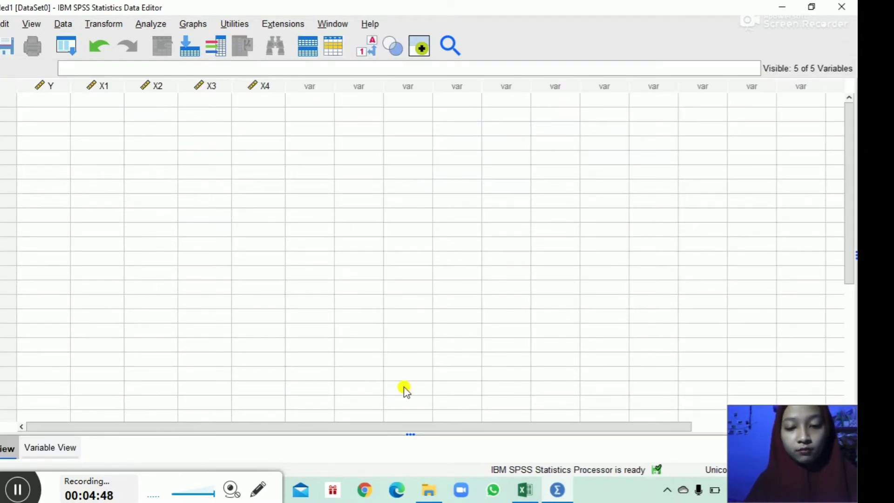
mouse_move(528, 497)
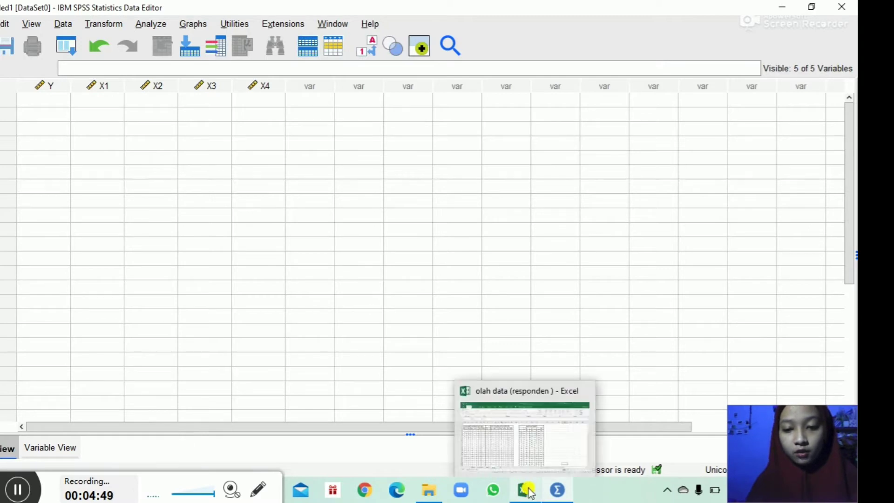
click(549, 426)
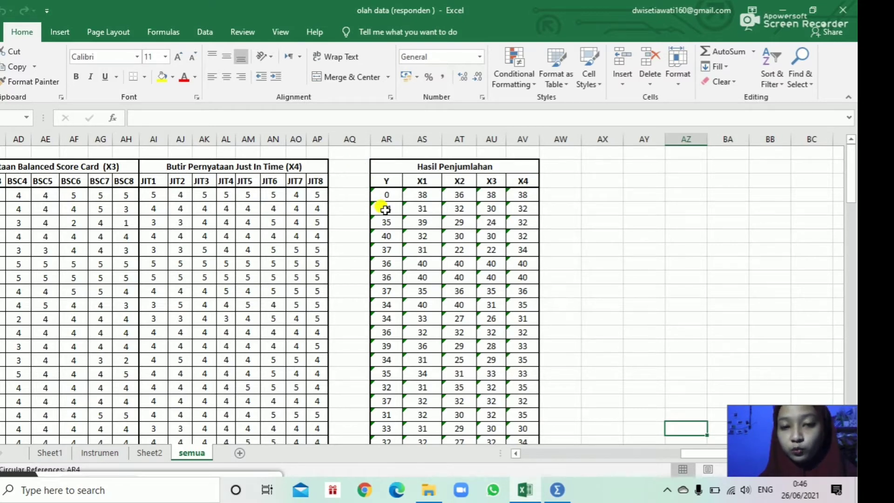
- Examine the semua sheet from the Hasil Penjumlahan totals back to the Lean Accounting (Y) item scores
scroll(385, 210, down, 1)
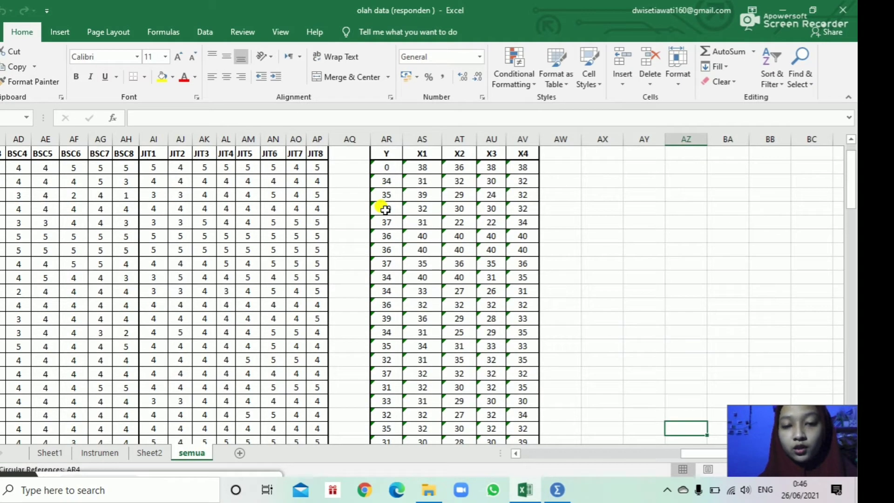
key(Up)
key(Up)
key(Up)
key(Up)
key(Up)
key(Up)
key(Up)
key(Up)
key(Up)
key(Up)
key(Up)
key(Up)
key(Up)
key(Up)
key(Up)
key(Up)
key(Up)
key(Up)
key(Up)
key(Up)
key(Up)
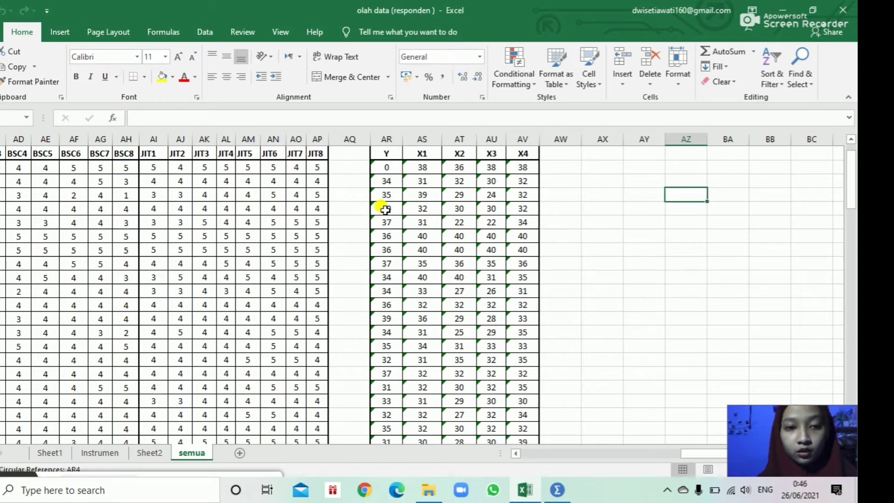
click(37, 210)
key(Left)
key(Left)
key(Left)
key(Left)
key(Left)
key(Left)
key(Left)
key(Left)
key(Left)
key(Left)
key(Left)
key(Left)
key(Left)
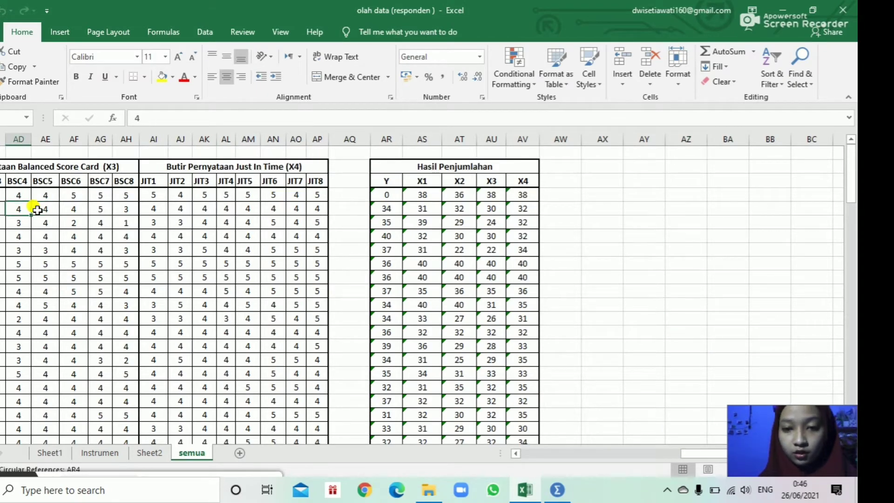
key(Left)
key(Left)
key(Left)
key(Left)
key(Left)
key(Left)
key(Left)
key(Left)
key(Left)
key(Left)
key(Left)
key(Left)
key(Left)
key(Left)
key(Left)
key(Left)
key(Left)
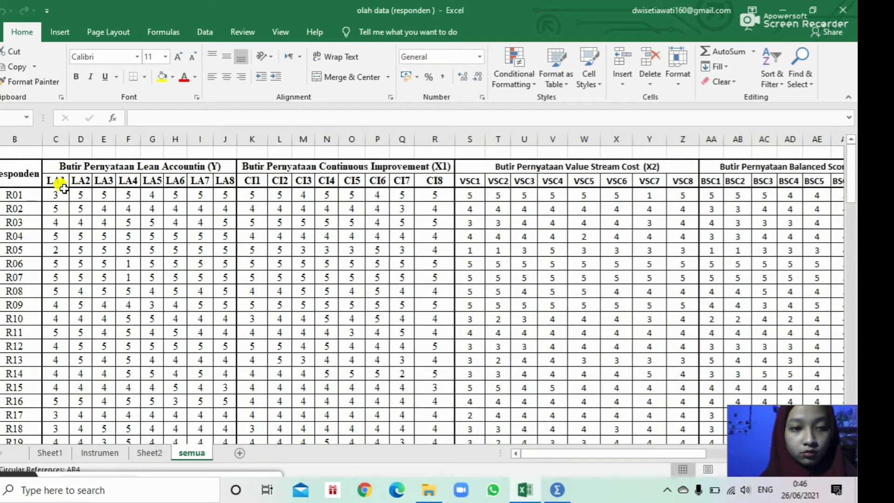
- Check the sum of respondent R01's LA1 to LA8 scores and go back to the Hasil Penjumlahan table
drag(55, 194, 222, 198)
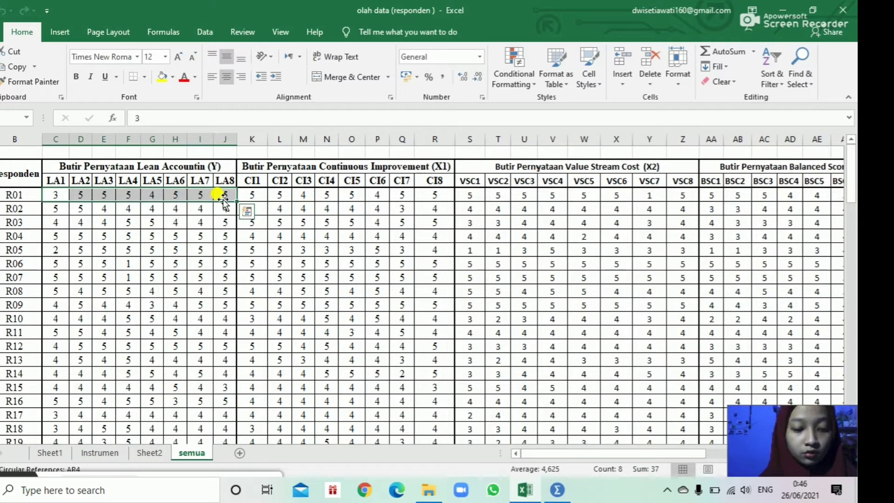
key(Right)
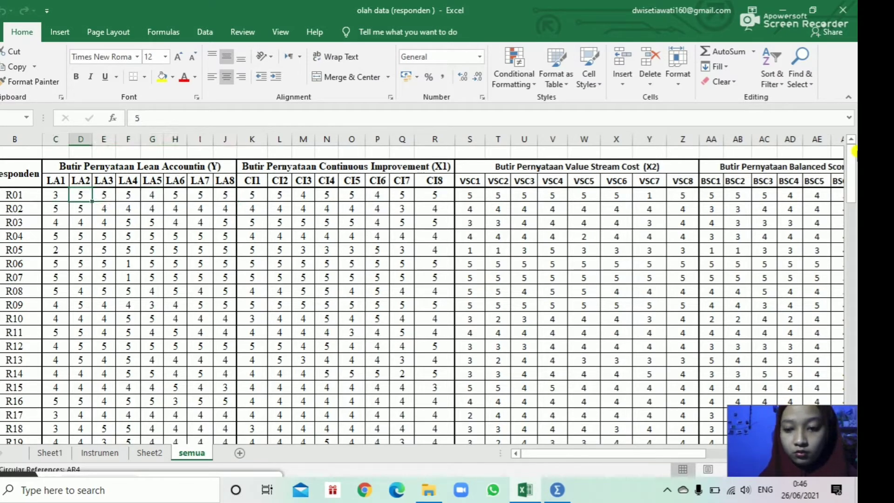
key(Right)
key(Right)
key(Right)
key(Right)
key(Right)
key(Right)
key(Right)
key(Right)
key(Right)
key(Right)
key(Right)
key(Right)
key(Right)
key(Right)
key(Right)
key(Right)
key(Right)
key(Right)
key(Right)
key(Right)
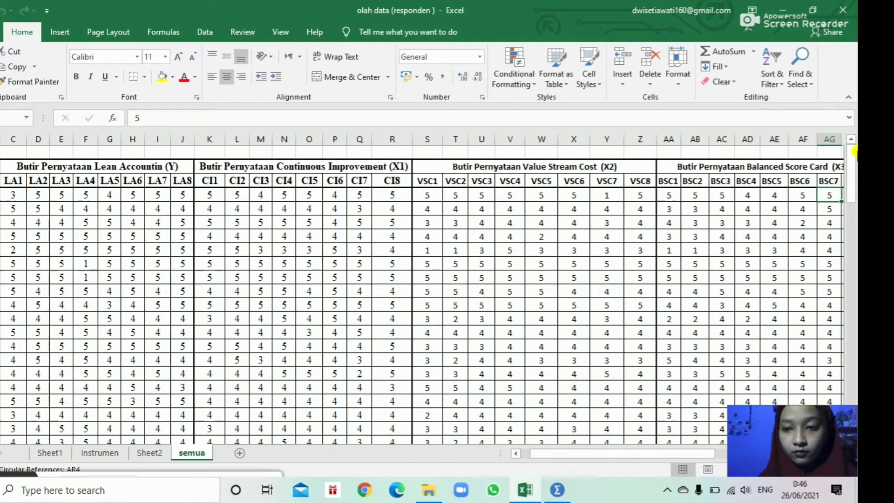
key(Right)
key(Right)
key(Right)
key(Right)
key(Right)
key(Right)
key(Right)
key(Right)
key(Right)
key(Right)
key(Right)
key(Right)
key(Right)
key(Right)
key(Right)
key(Right)
key(Right)
key(Right)
key(Right)
key(Right)
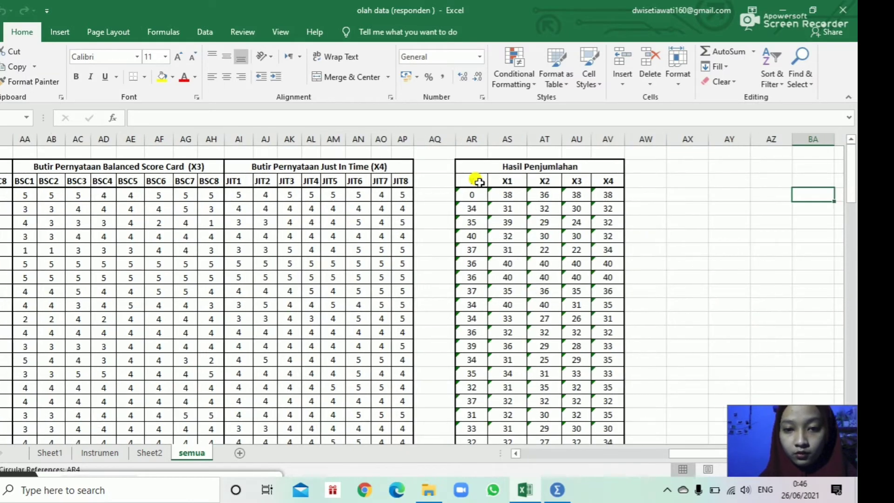
- Correct the formula of R01's Y total under Hasil Penjumlahan to =SUM(C4:J4)
click(472, 194)
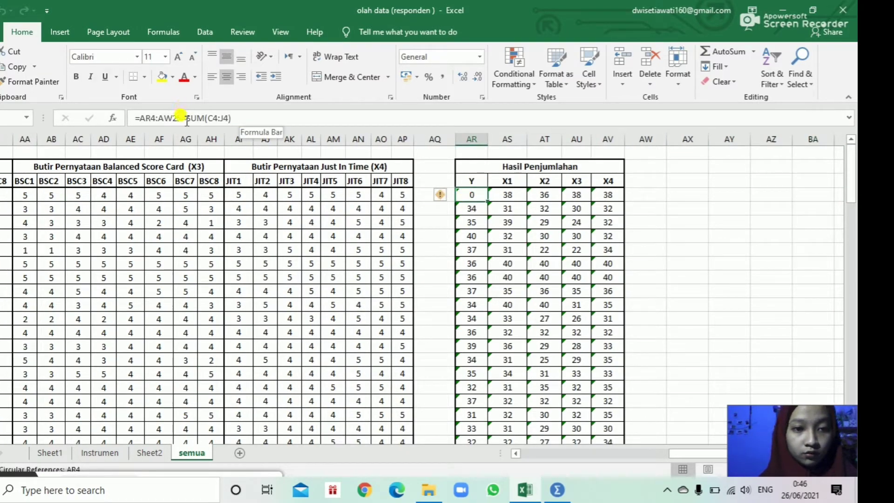
drag(181, 119, 135, 120)
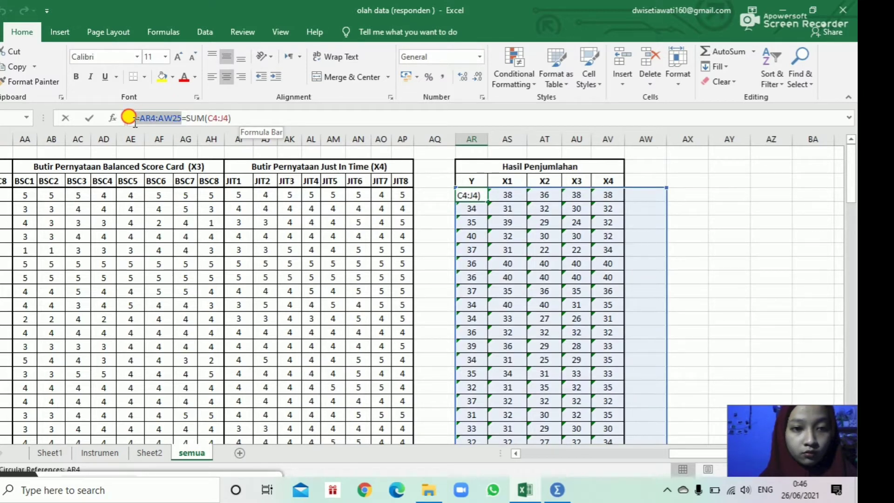
key(BackSpace)
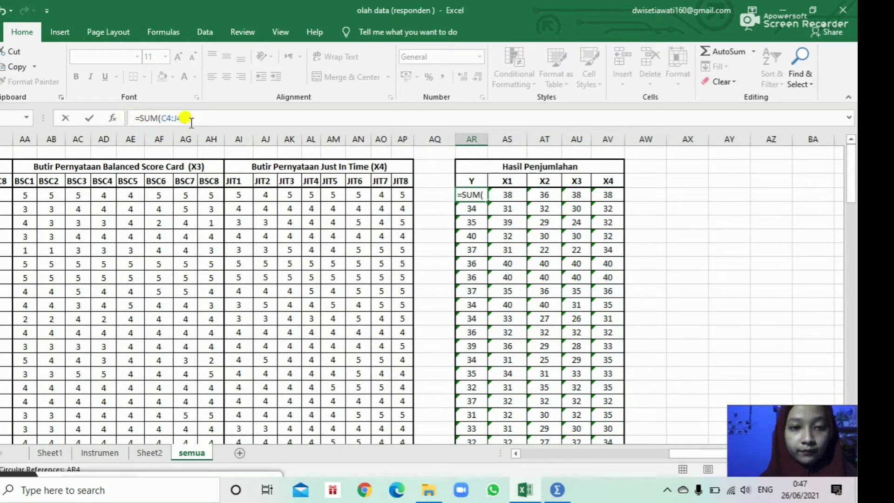
key(Return)
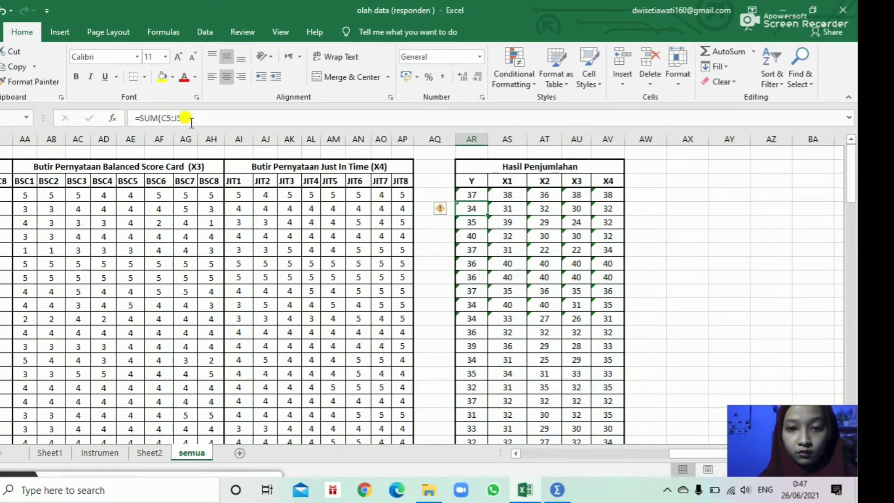
- Examine respondent R02's row on the semua sheet from the Y total back to the Lean Accounting (Y) item scores
key(Left)
key(Left)
key(Left)
key(Left)
key(Left)
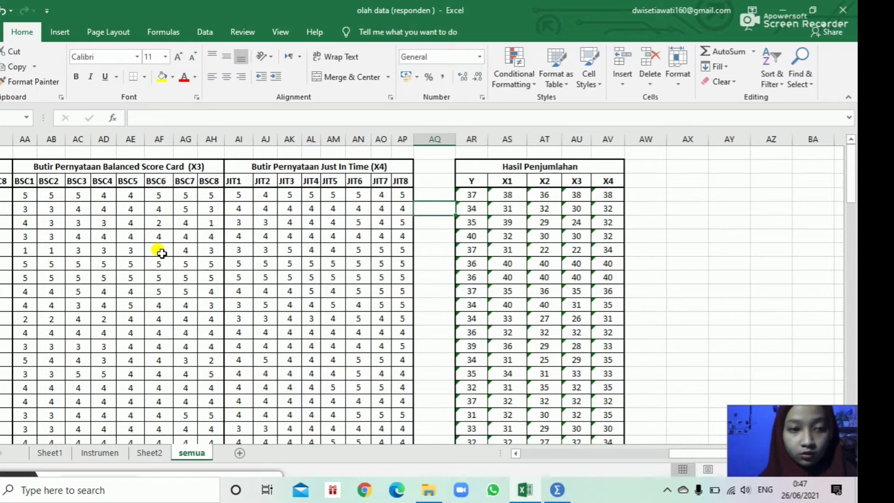
key(Left)
key(Left)
key(Left)
key(Left)
key(Left)
key(Left)
key(Left)
key(Left)
key(Left)
key(Left)
key(Left)
key(Left)
key(Left)
key(Left)
key(Left)
key(Left)
key(Left)
key(Left)
key(Left)
key(Left)
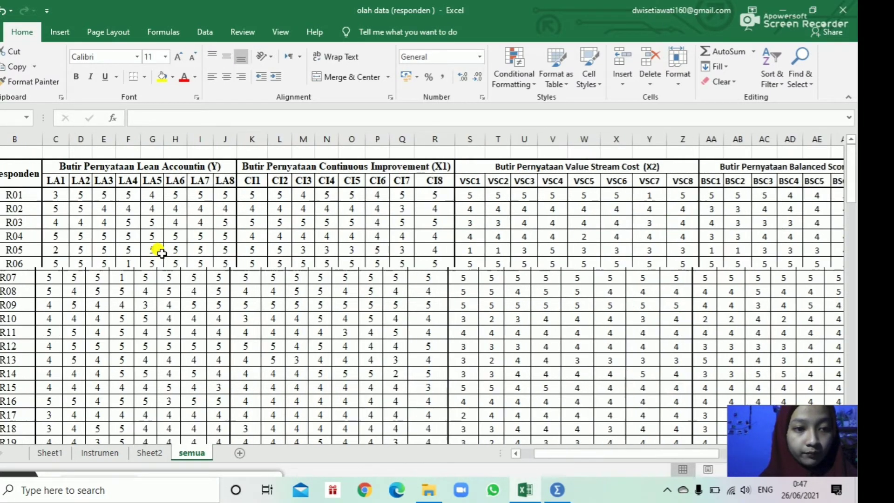
- Look across the X1 to X4 item scores in R02's row and return to the Hasil Penjumlahan table
key(Right)
key(Right)
key(Right)
key(Right)
key(Right)
key(Right)
key(Right)
key(Right)
key(Right)
key(Right)
key(Right)
key(Right)
key(Right)
key(Right)
key(Right)
key(Right)
key(Right)
key(Right)
key(Right)
key(Right)
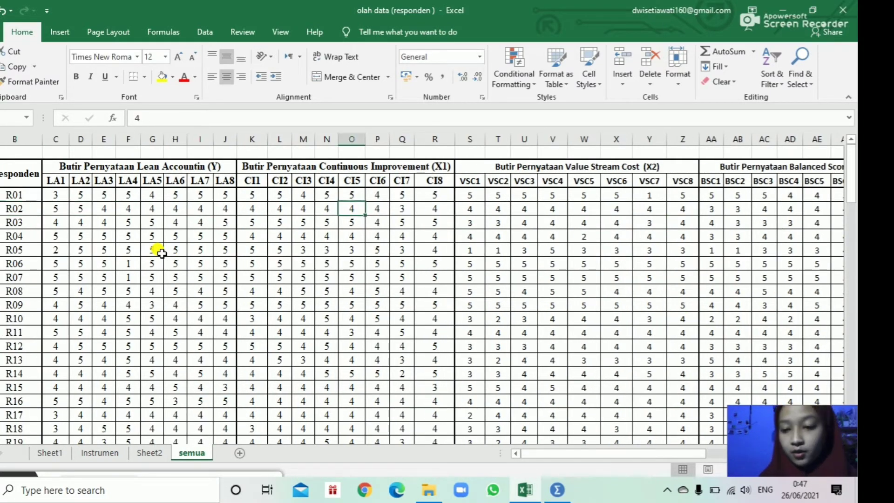
key(Right)
key(Right)
key(Right)
key(Right)
key(Right)
key(Right)
key(Right)
key(Right)
key(Right)
key(Right)
key(Right)
key(Right)
key(Right)
key(Right)
key(Right)
key(Right)
key(Right)
key(Right)
key(Right)
key(Right)
key(Right)
key(Right)
key(Right)
key(Right)
key(Right)
key(Right)
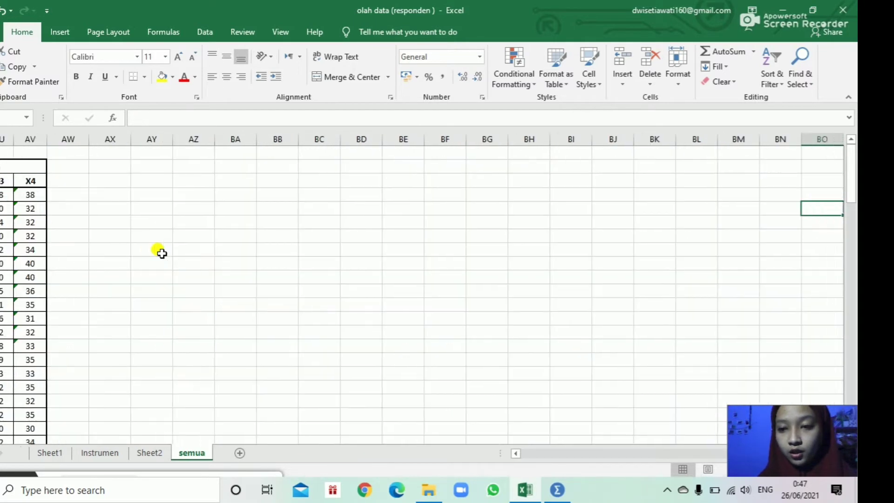
key(Left)
key(Left)
key(Left)
key(Left)
key(Left)
key(Left)
key(Left)
key(Left)
key(Left)
key(Left)
key(Left)
key(Left)
key(Left)
key(Left)
key(Left)
key(Left)
key(Left)
key(Left)
key(Left)
key(Left)
key(Left)
key(Left)
key(Left)
key(Left)
key(Left)
key(Left)
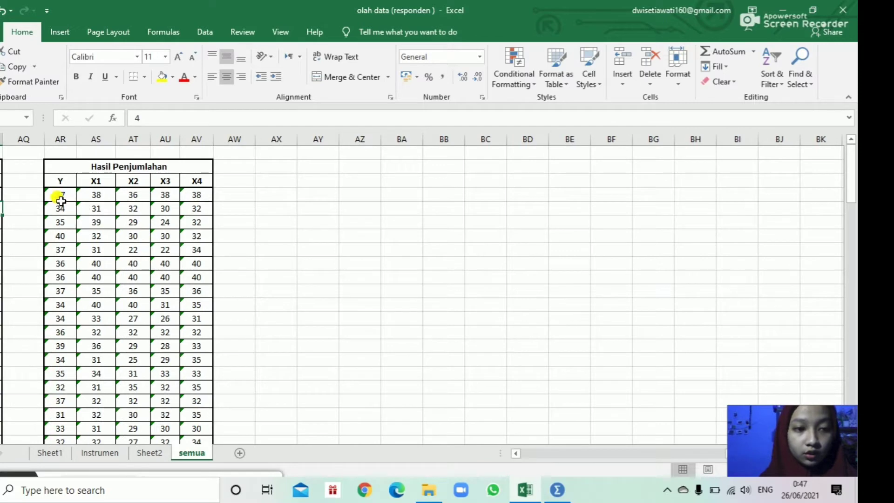
- Copy all respondents' Y and X1–X4 totals from Hasil Penjumlahan and paste them into the SPSS data grid starting at the first Y cell
drag(61, 194, 203, 403)
key(ctrl+c)
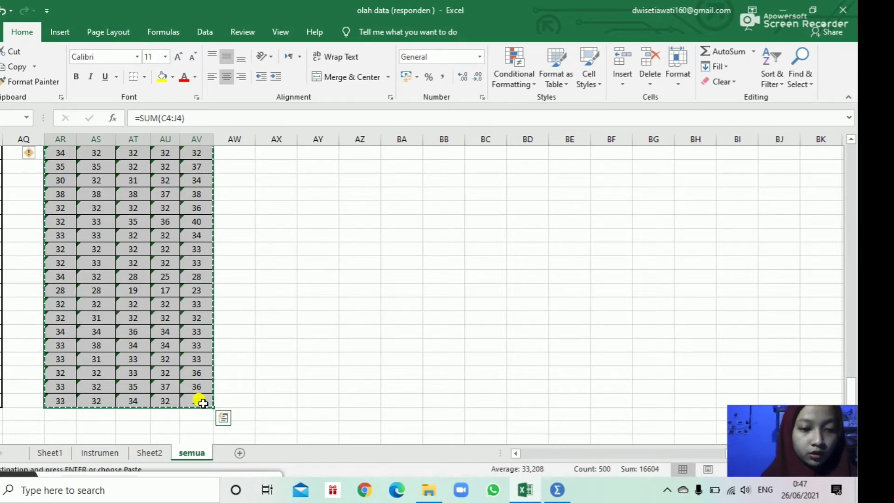
click(564, 495)
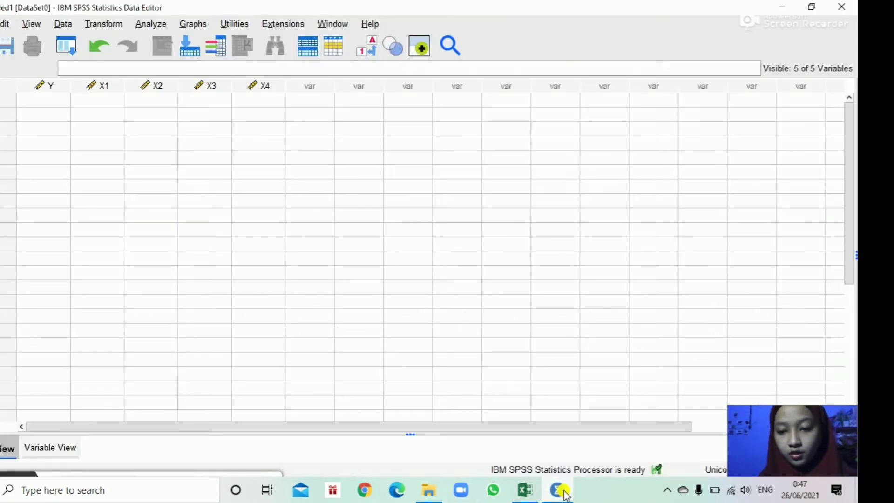
click(53, 102)
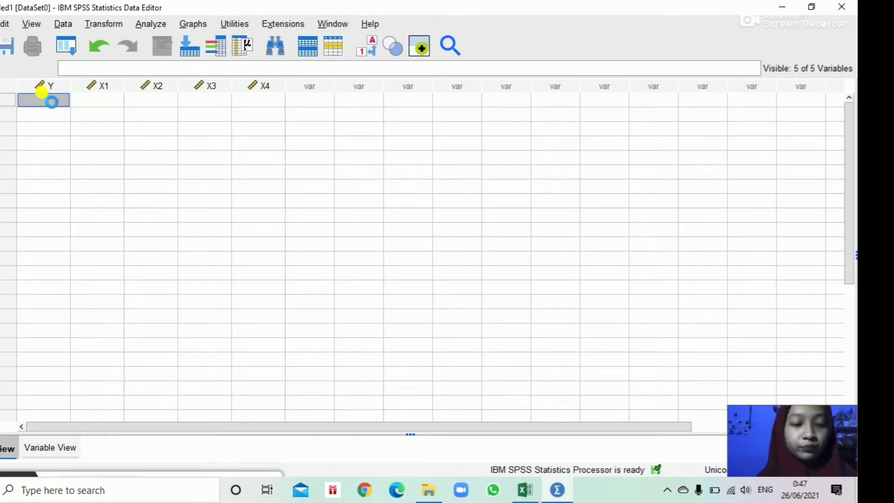
key(ctrl+v)
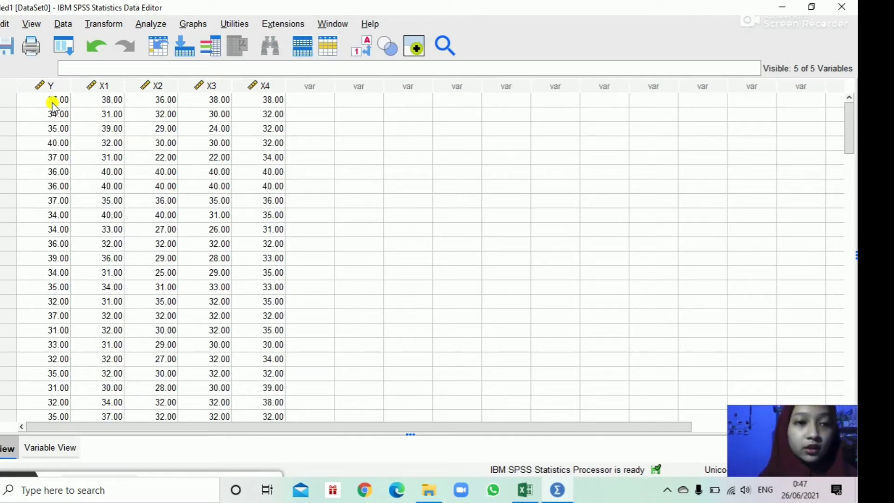
- Set up a linear regression with Y as the dependent variable and X1, X2, X3 and X4 as the independent variables
click(154, 23)
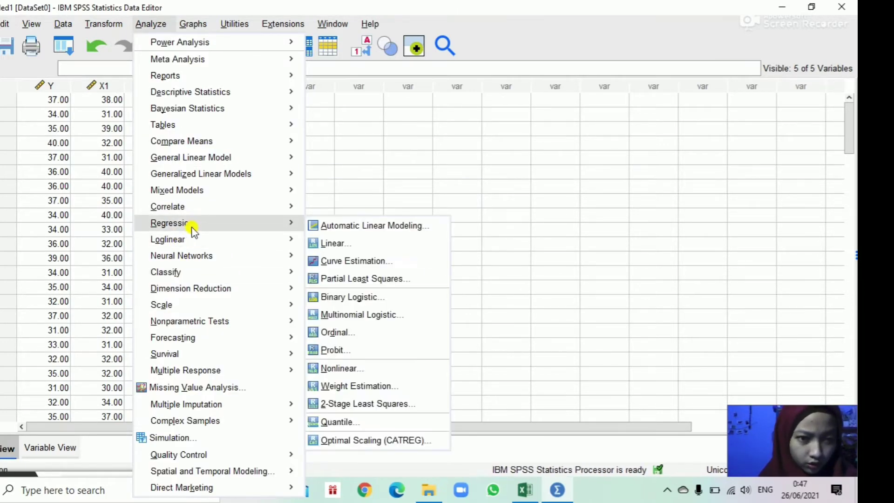
mouse_move(261, 238)
mouse_move(279, 222)
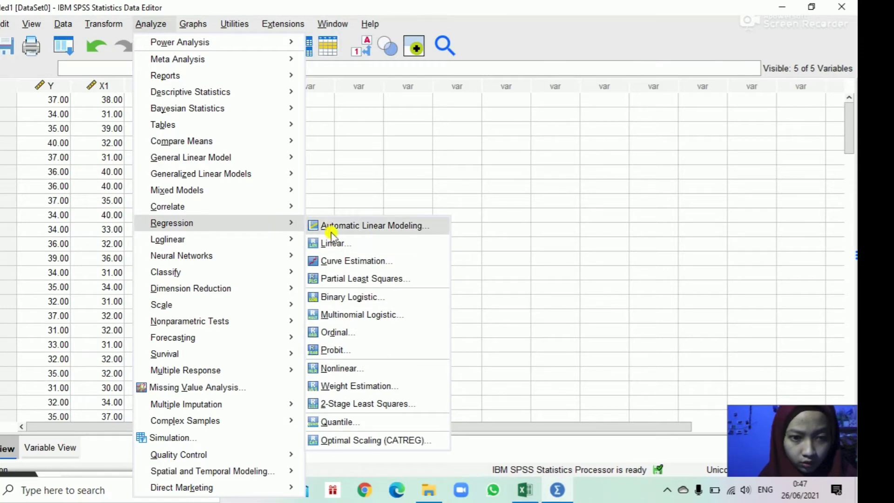
click(331, 242)
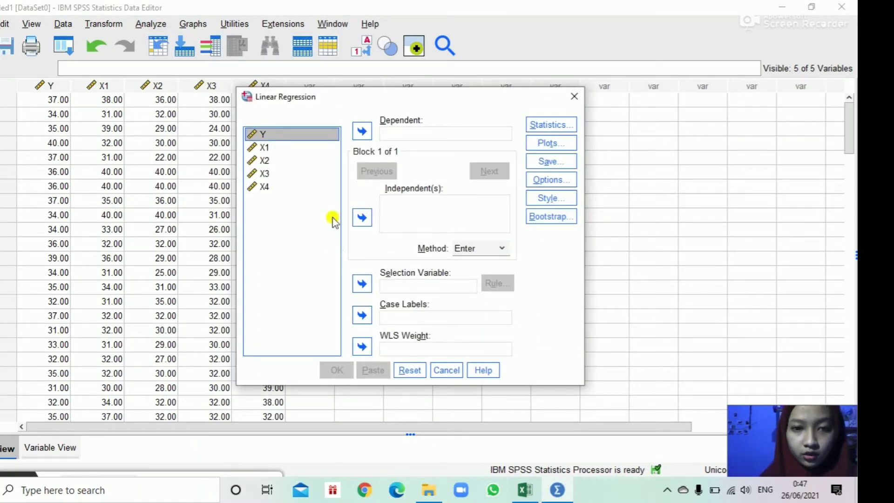
click(362, 130)
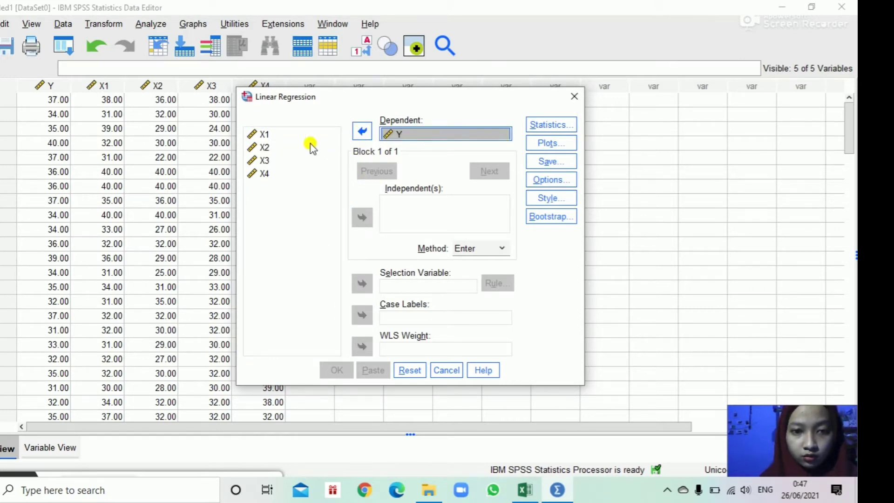
click(283, 137)
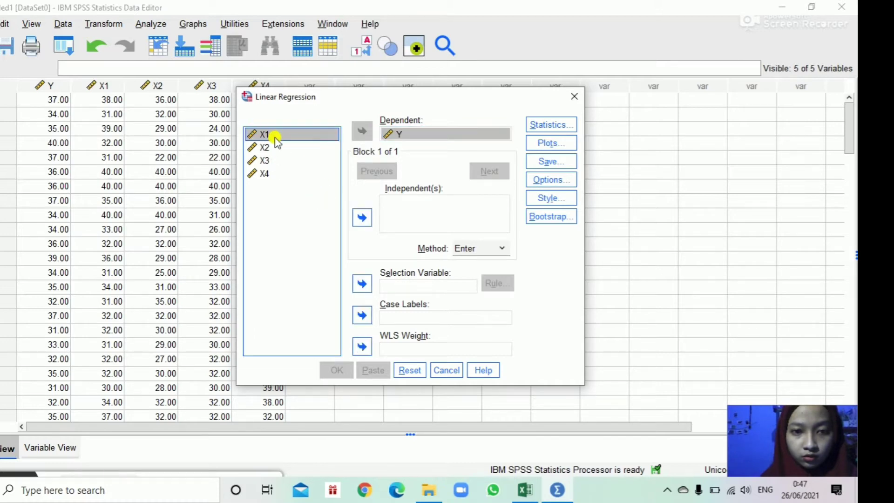
key(ctrl+a)
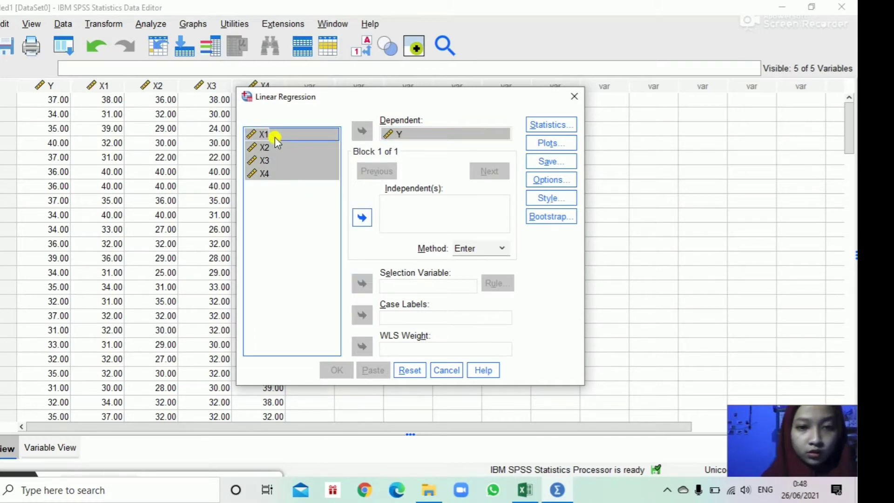
click(369, 220)
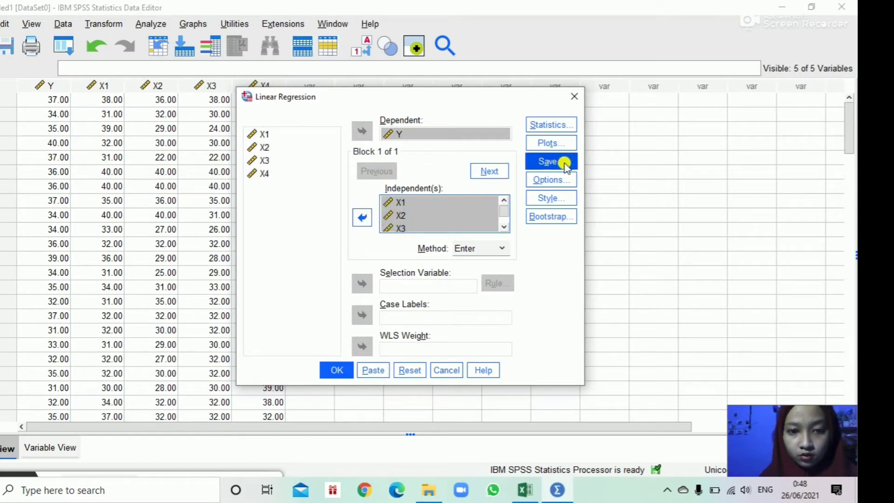
- Define the regression scatterplot with *SRESID as Y and *ZPRED as X
click(558, 145)
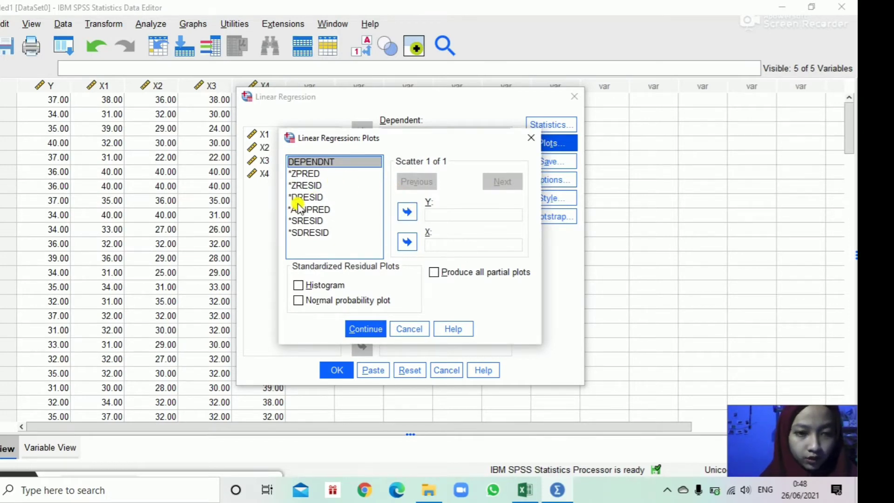
click(319, 220)
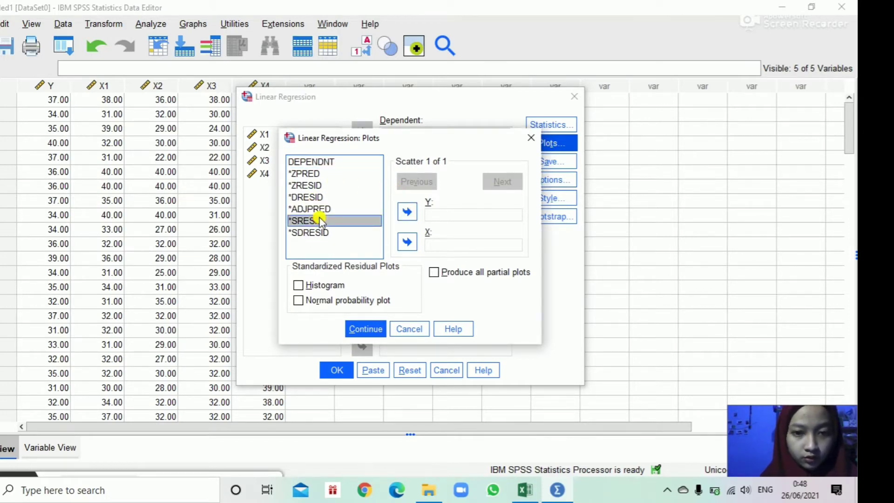
click(408, 214)
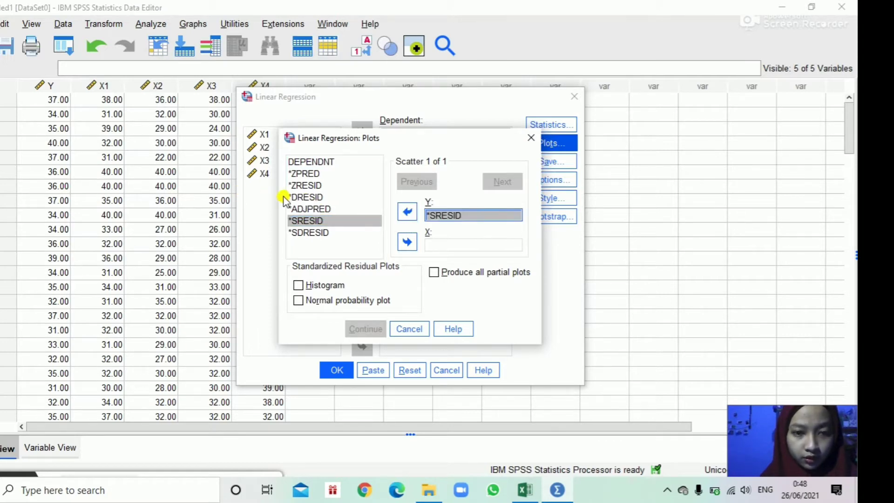
click(302, 173)
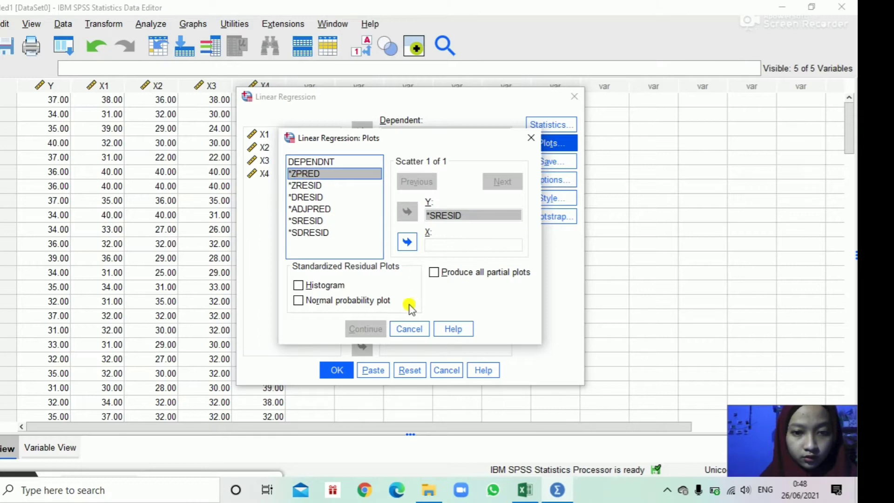
click(406, 247)
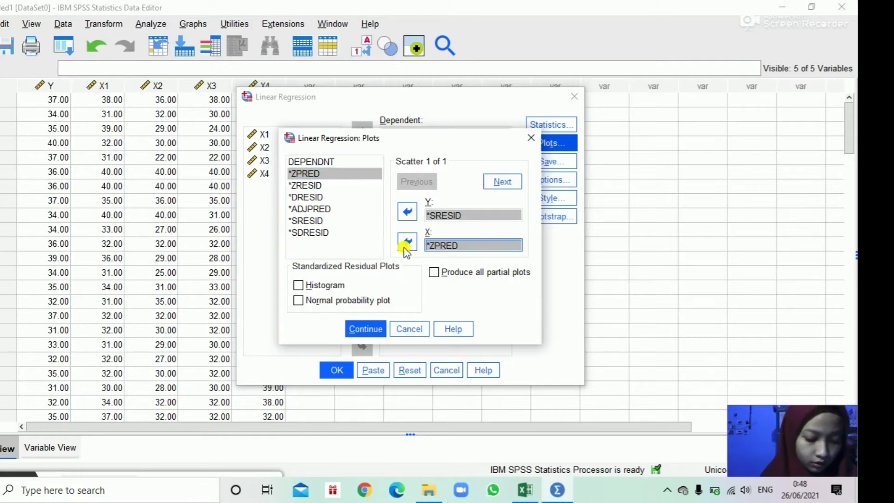
- Include the histogram and normal probability plot of the standardized residuals and run the regression
click(298, 285)
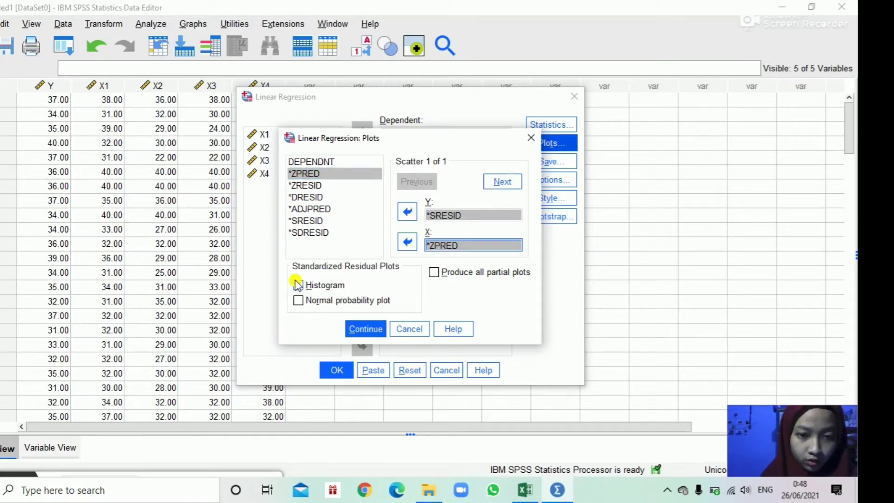
click(300, 302)
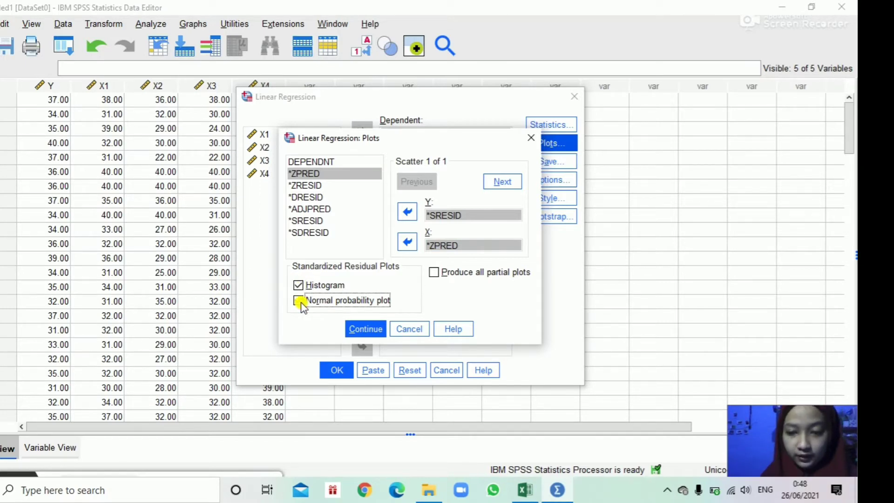
click(299, 301)
click(376, 336)
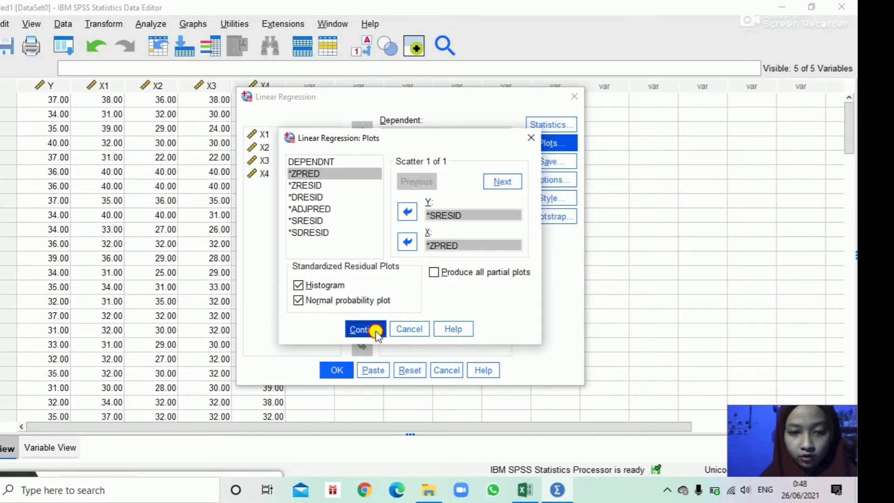
click(334, 373)
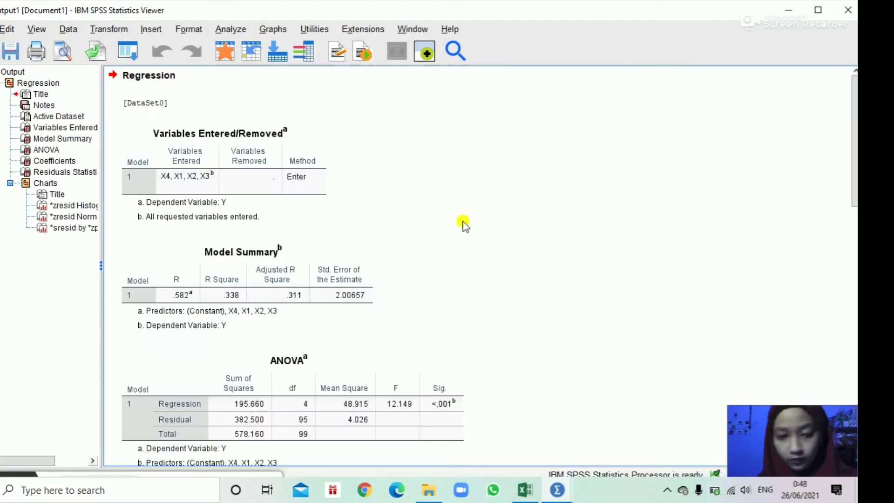
- Examine the residual histogram and the Normal P-P plot in the regression output, and go back to the data editor
click(195, 156)
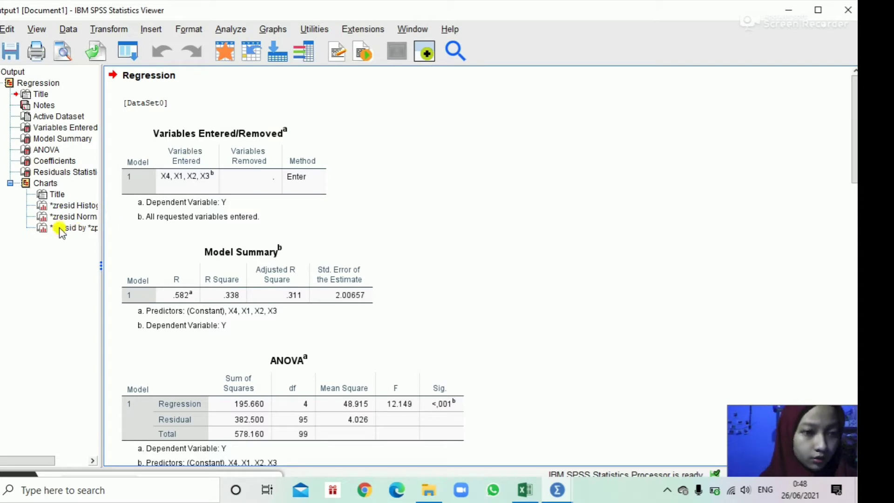
click(85, 208)
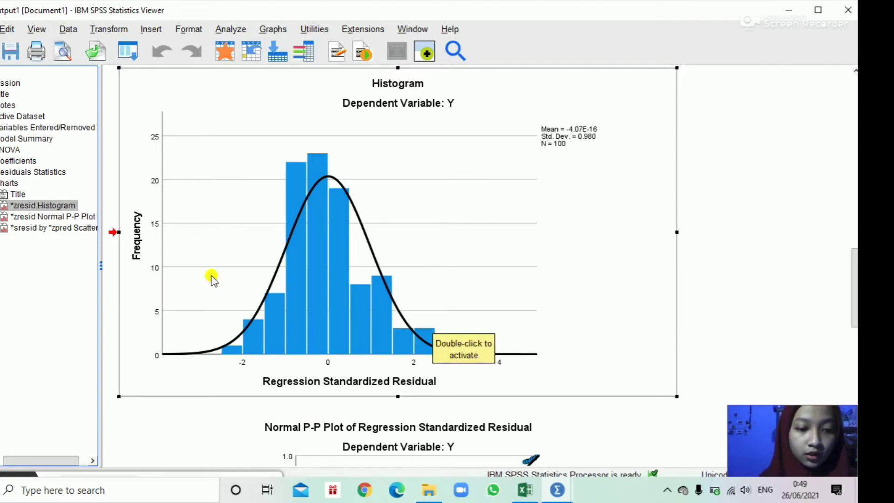
click(76, 218)
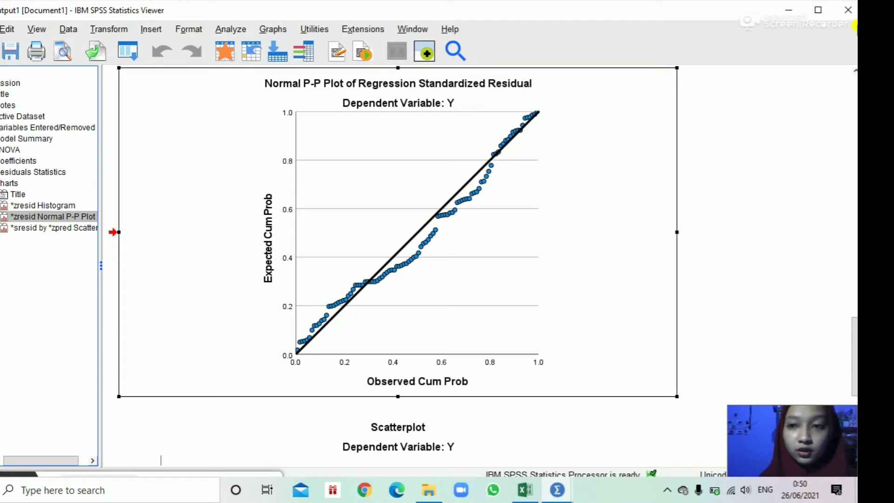
click(783, 24)
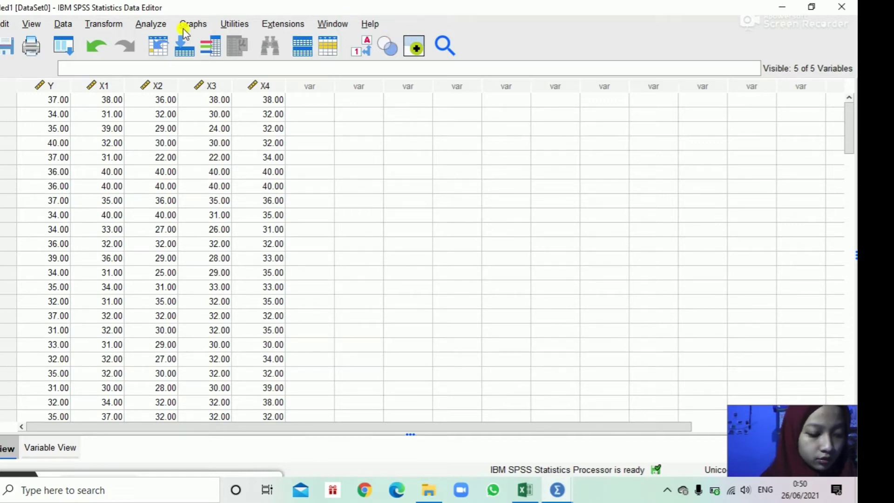
- Rerun the linear regression of Y on X1 to X4 with unstandardized residuals saved, and go back to the data editor
click(151, 24)
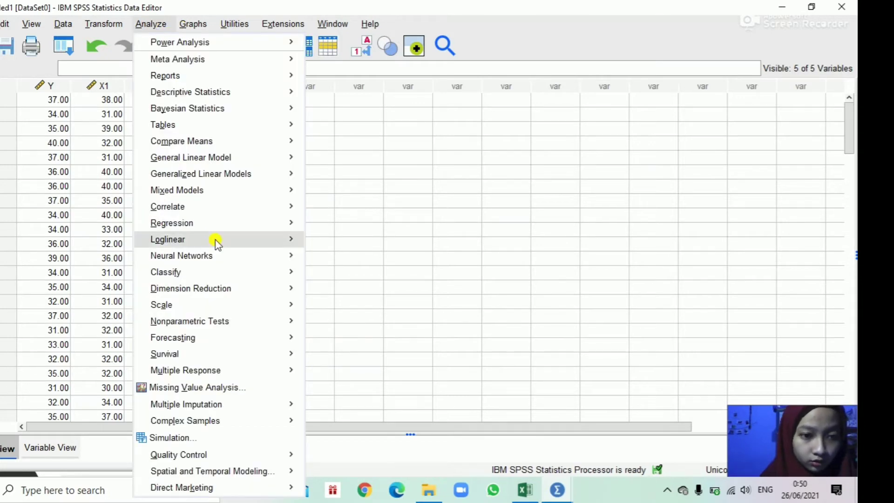
mouse_move(212, 358)
mouse_move(219, 375)
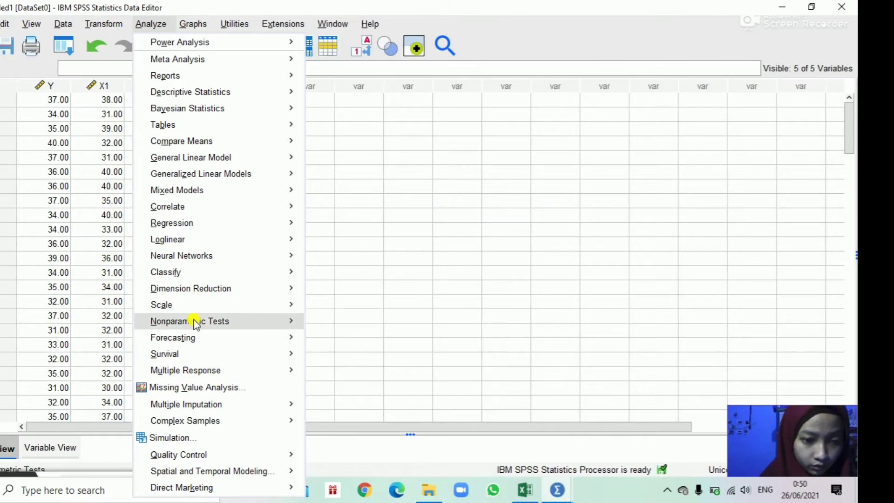
mouse_move(194, 324)
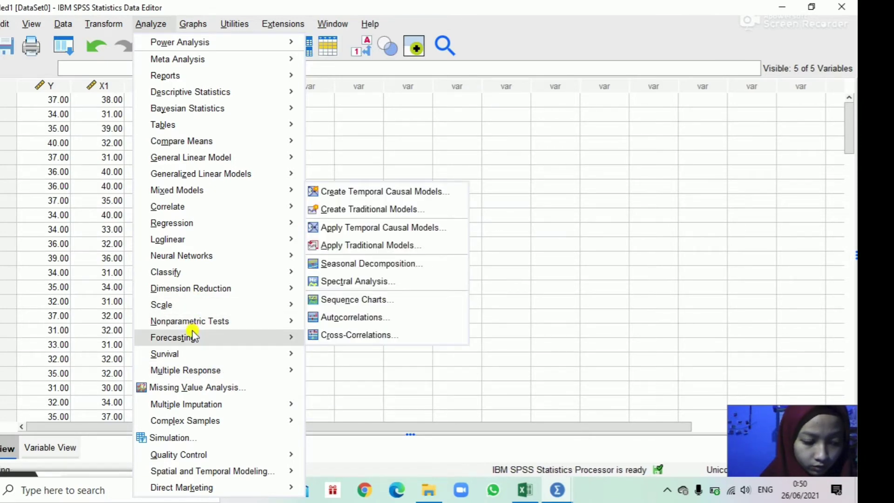
mouse_move(186, 305)
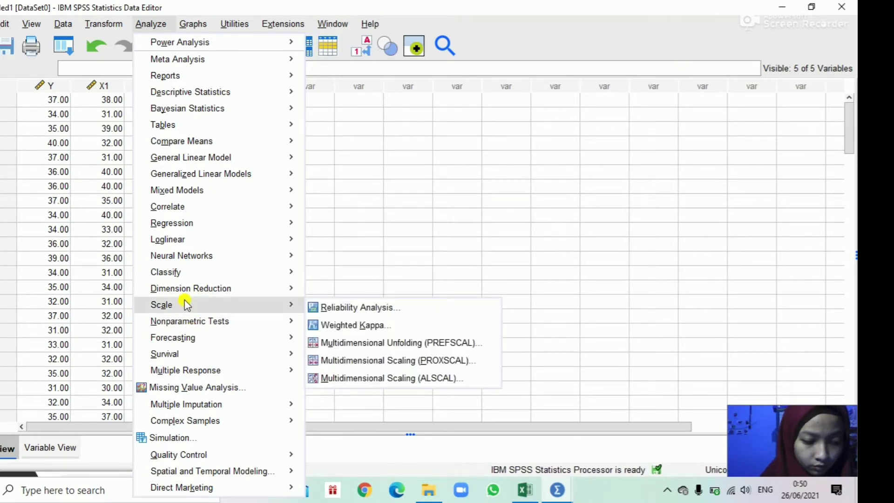
mouse_move(182, 224)
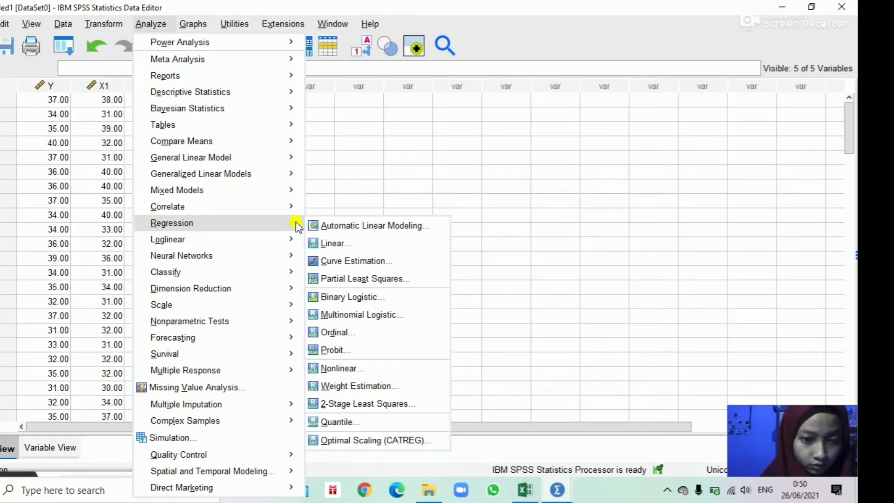
click(322, 244)
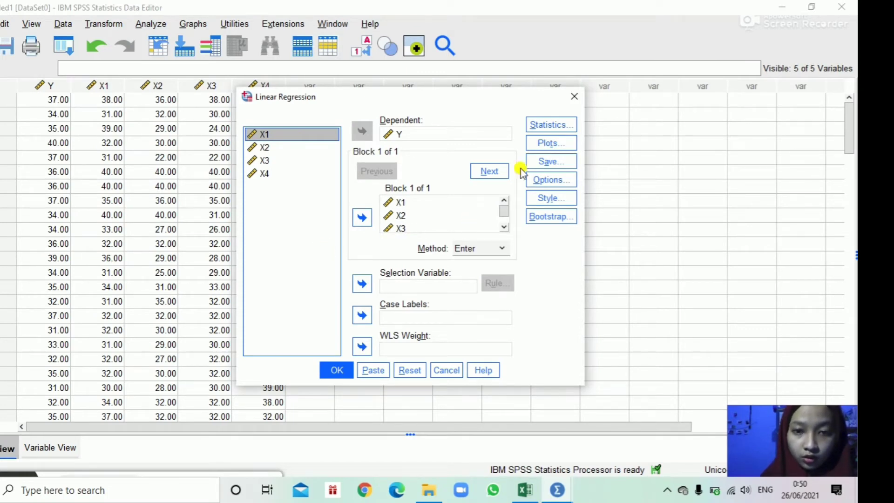
click(544, 163)
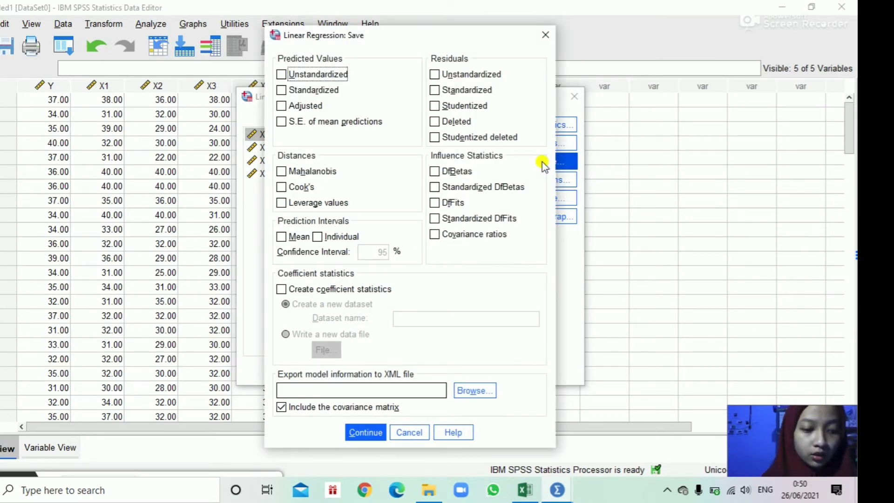
click(434, 76)
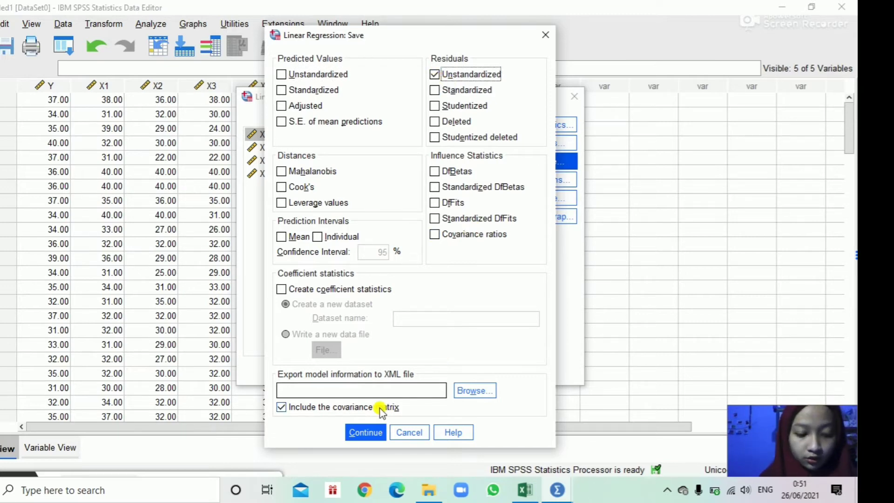
click(371, 432)
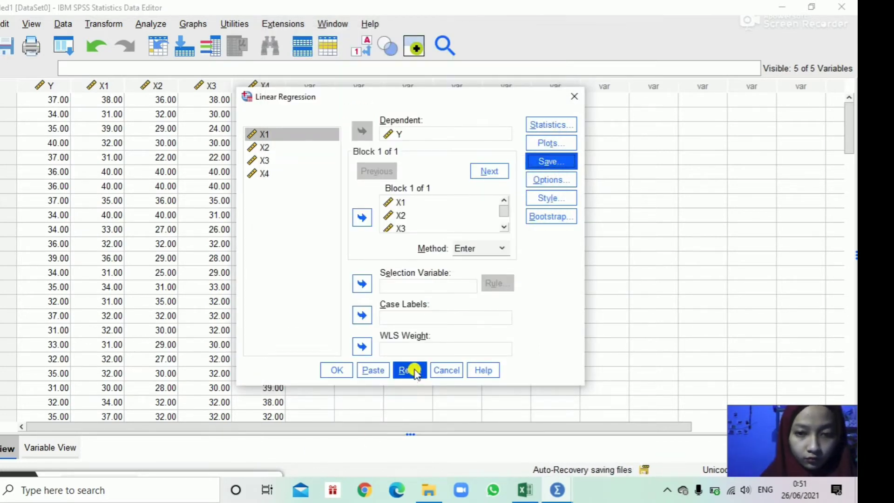
click(326, 373)
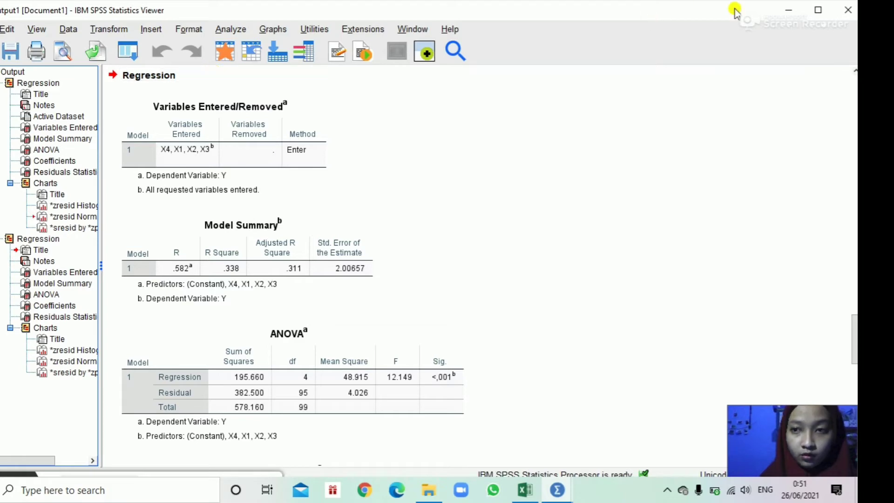
click(784, 10)
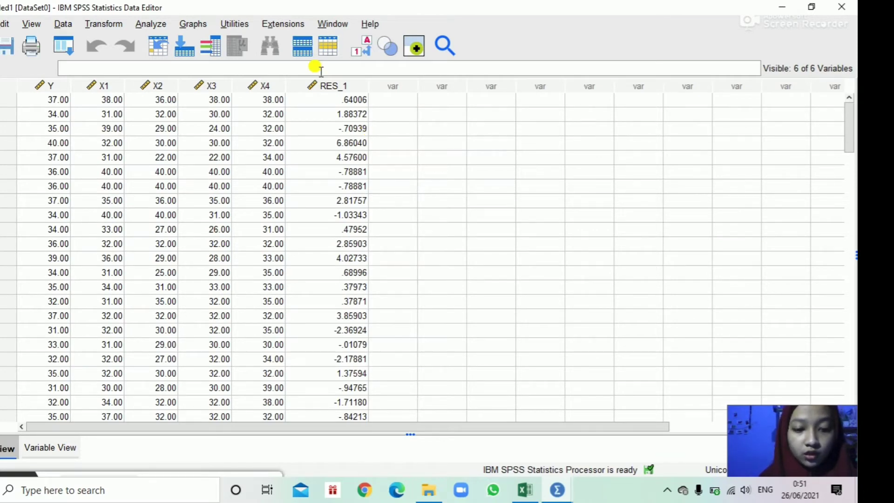
- Run a legacy one-sample Kolmogorov-Smirnov test on the unstandardized residual RES_1 against the normal distribution
click(156, 24)
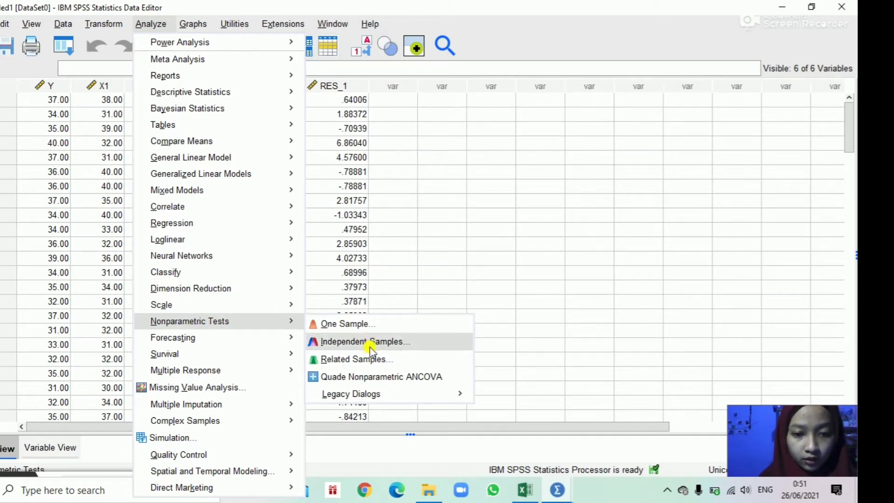
mouse_move(356, 396)
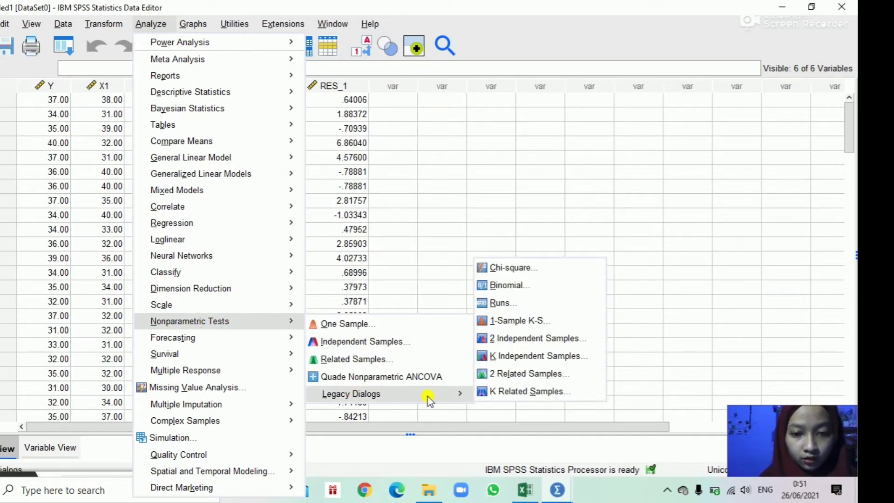
click(513, 322)
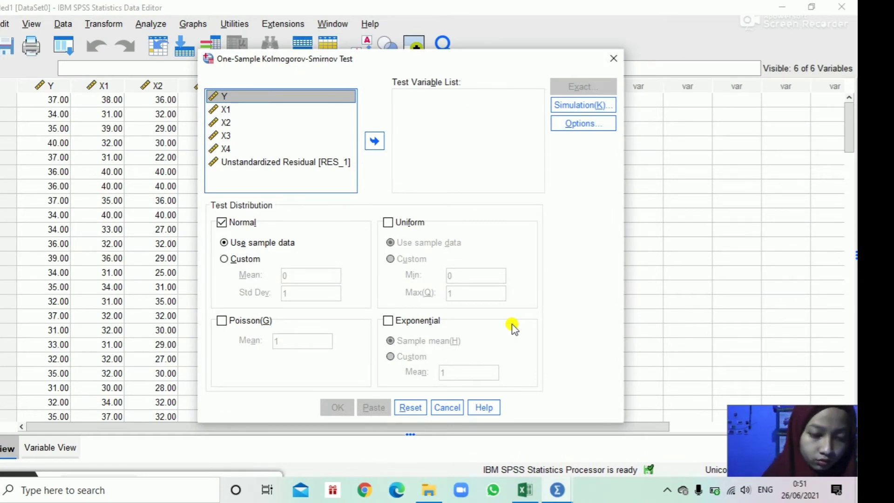
click(337, 163)
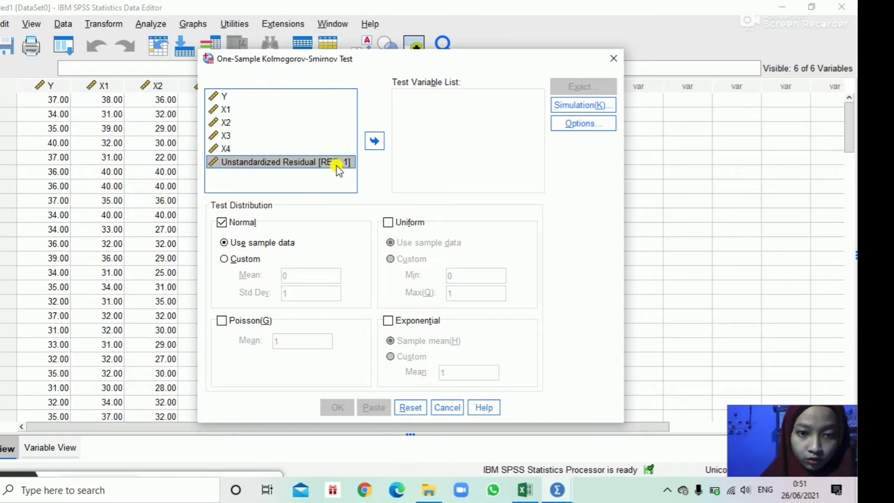
click(376, 142)
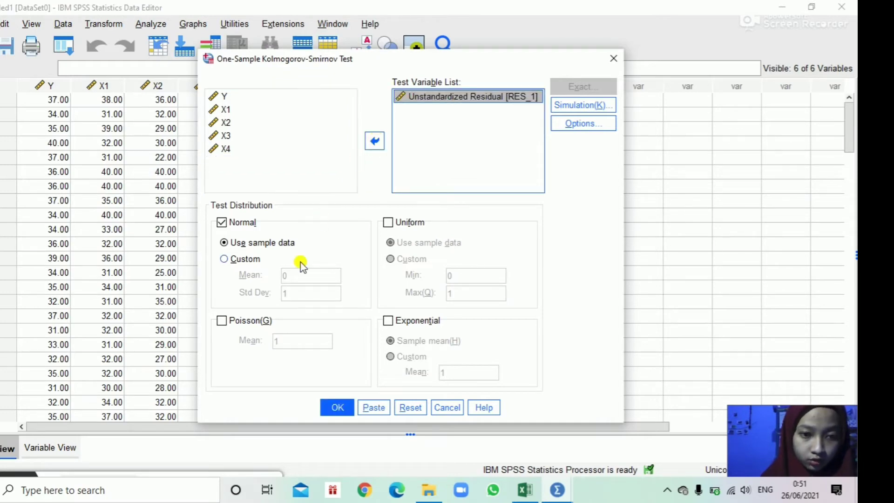
click(337, 407)
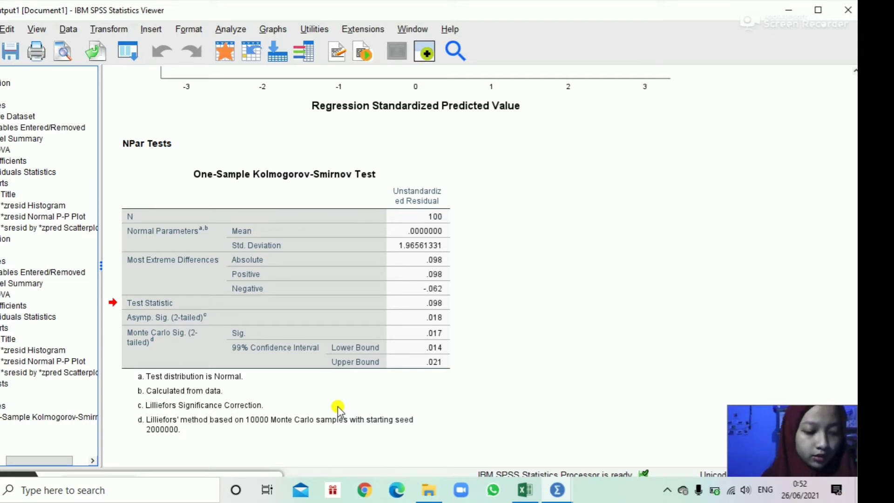
- Examine the One-Sample Kolmogorov-Smirnov Test table, and close the output document without saving it
click(338, 409)
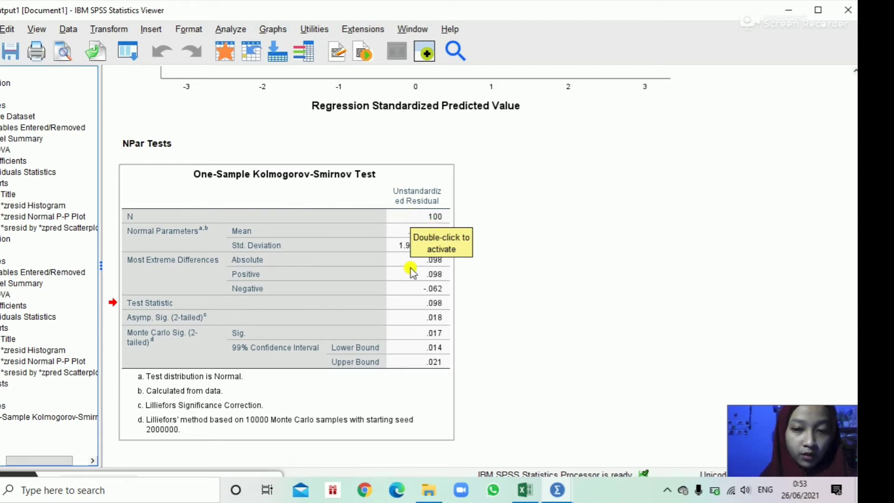
click(493, 296)
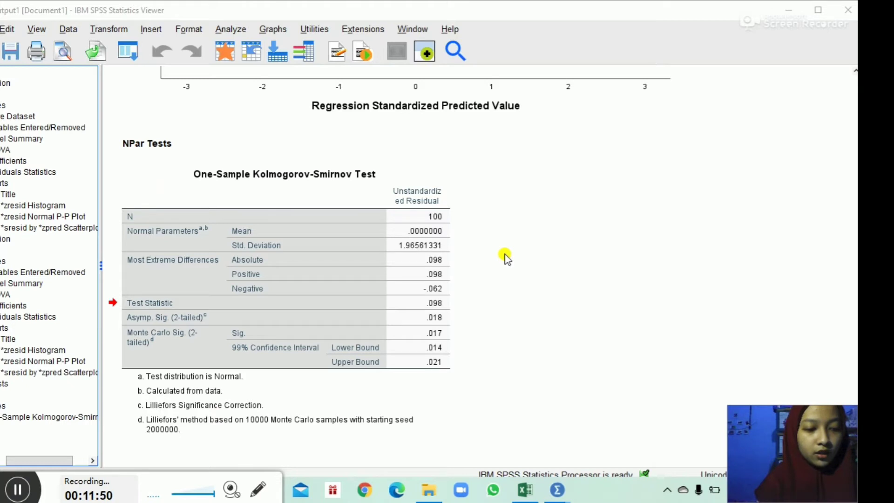
click(841, 11)
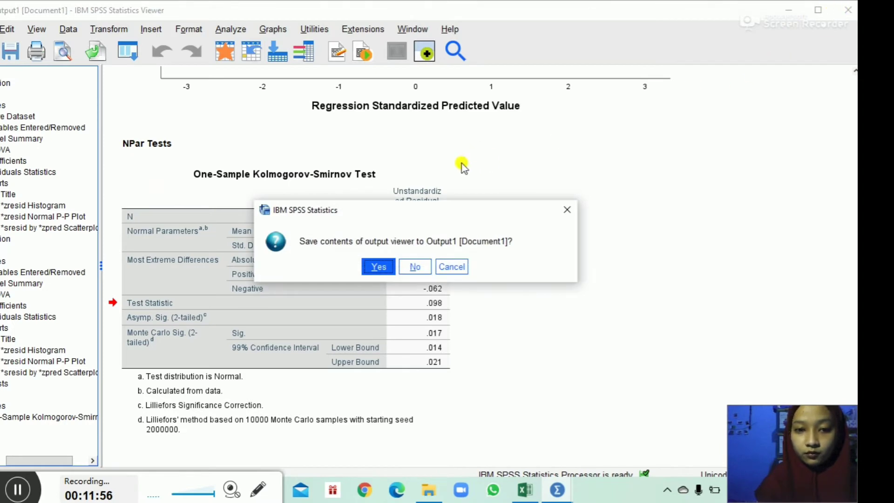
click(415, 267)
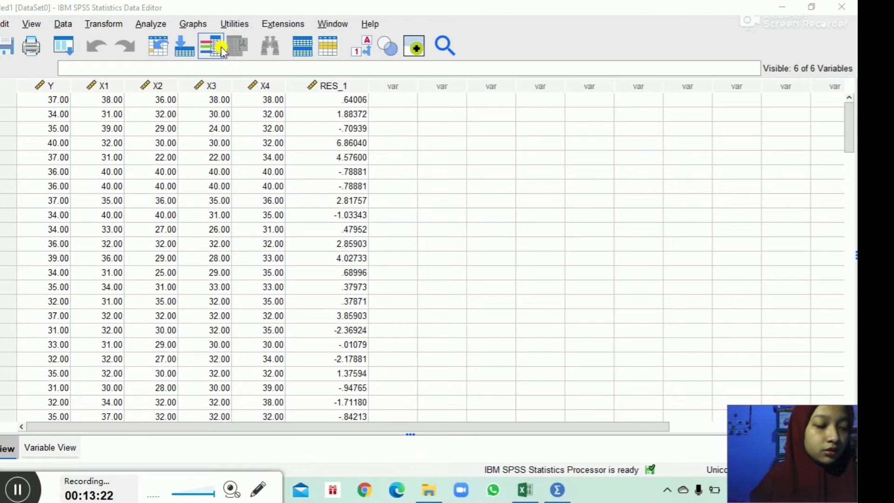
- Run the linear regression of Y on X1 to X4 again, keeping unstandardized residuals as the saved variable
click(151, 23)
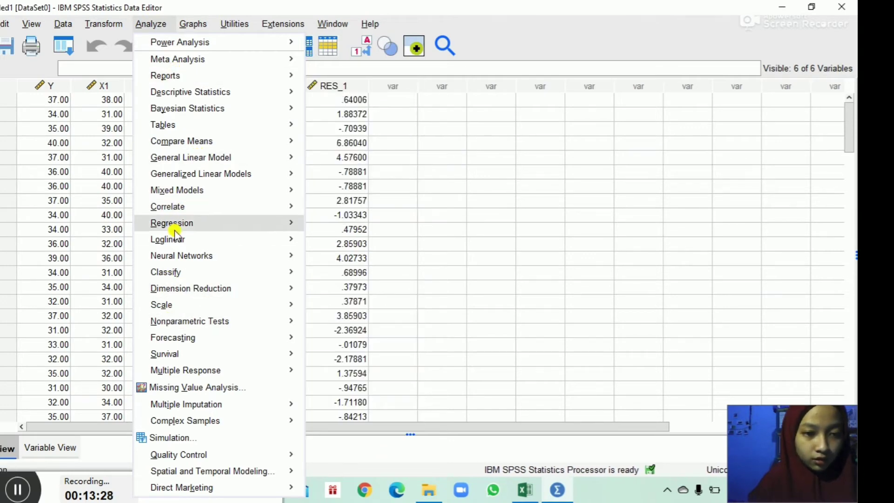
mouse_move(176, 228)
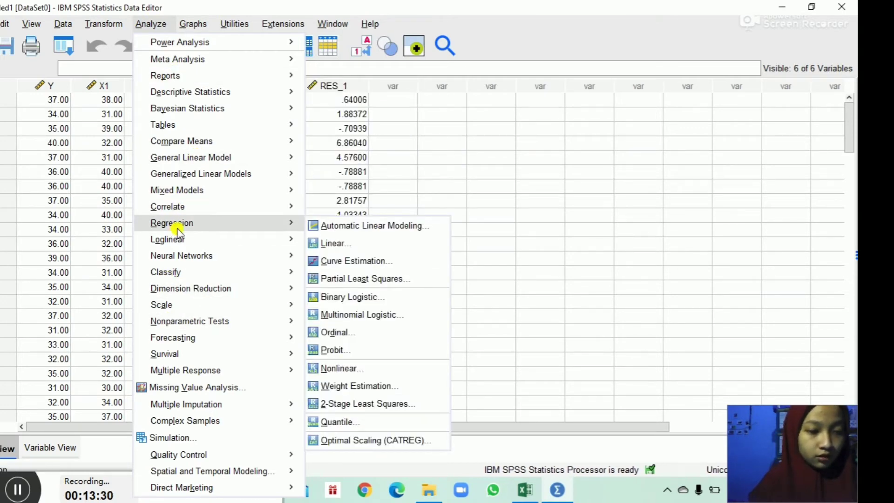
click(315, 254)
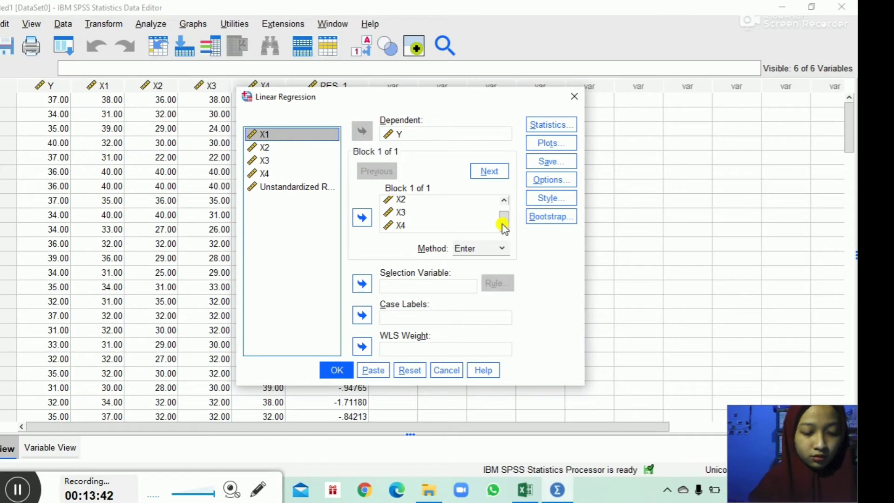
click(543, 163)
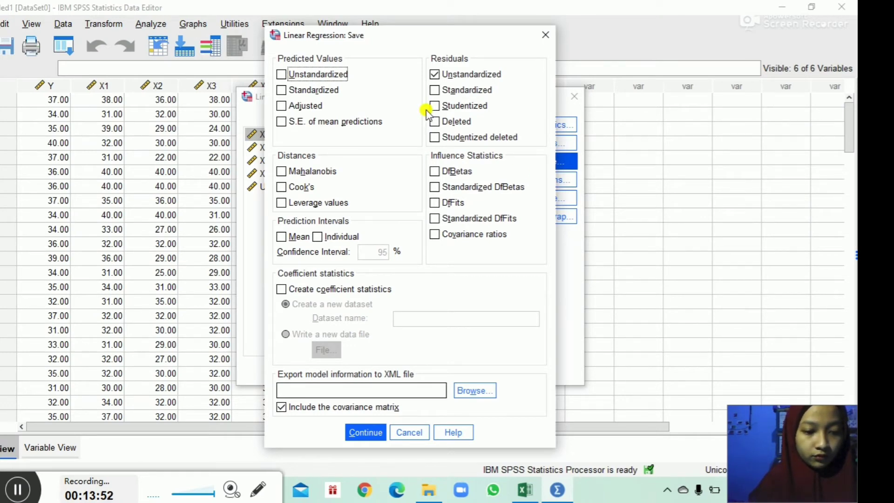
click(368, 432)
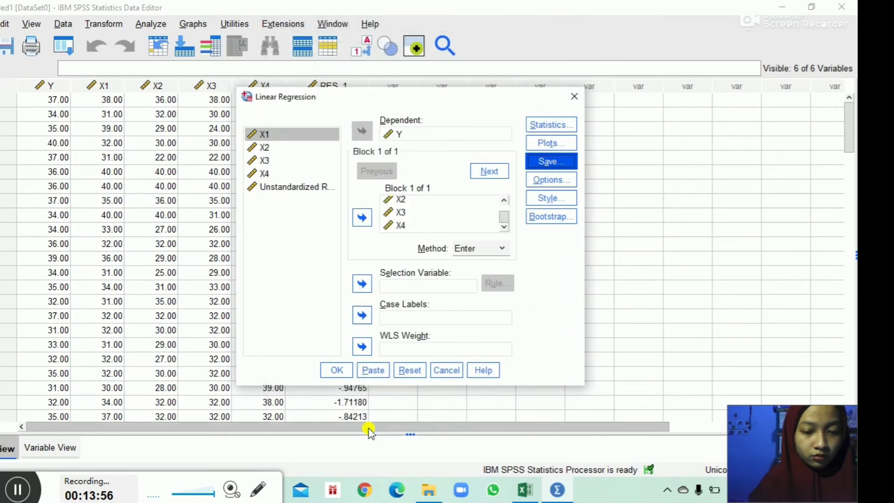
click(336, 370)
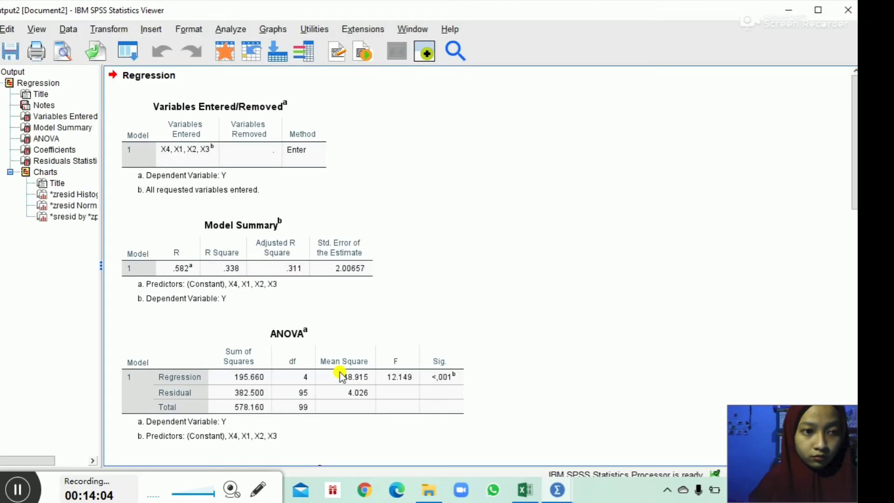
- Leave the regression output, close the stray ASUS Splendid console window over Excel, and switch back to the SPSS data editor
click(787, 9)
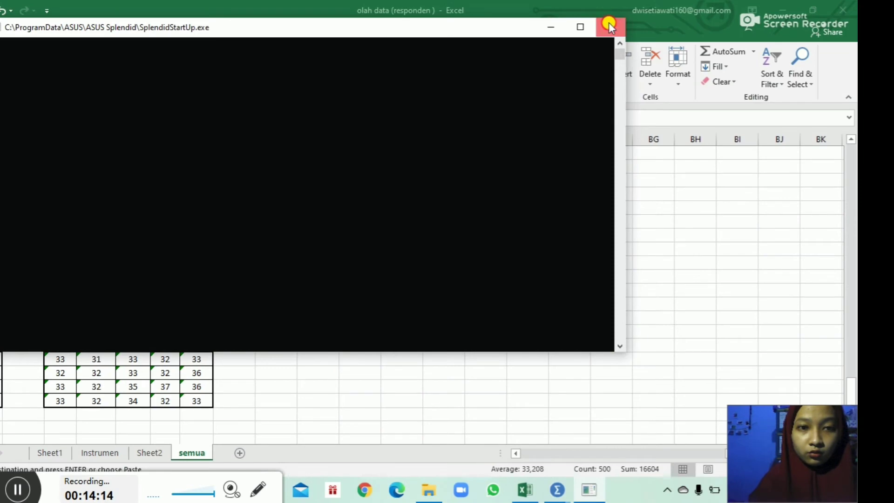
click(609, 23)
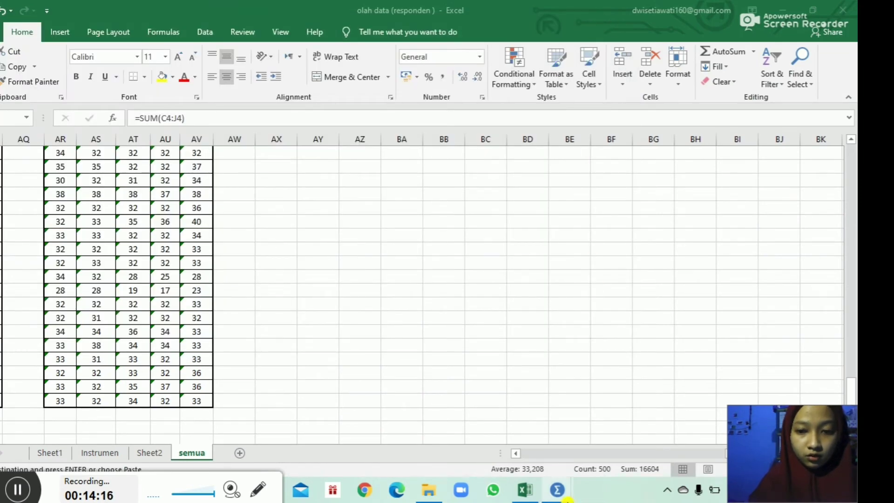
mouse_move(561, 494)
mouse_move(601, 430)
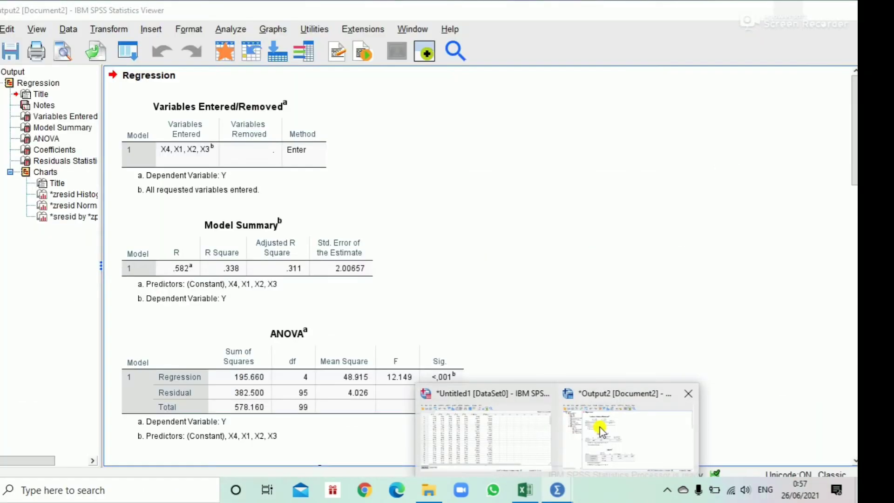
click(502, 436)
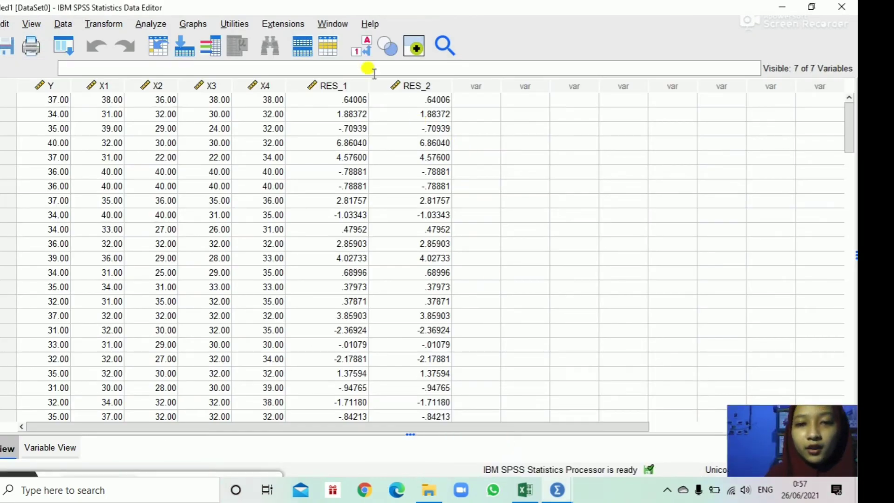
mouse_move(422, 90)
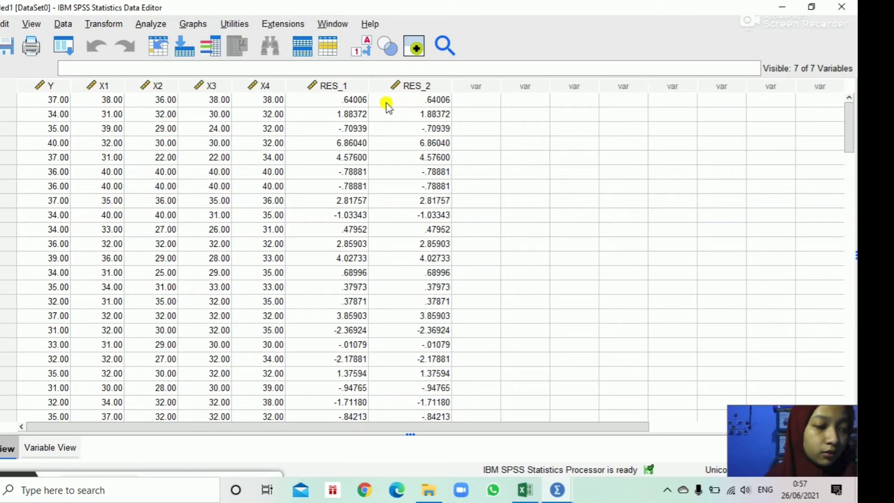
- Start computing a new variable and name the target variable RES2
click(121, 24)
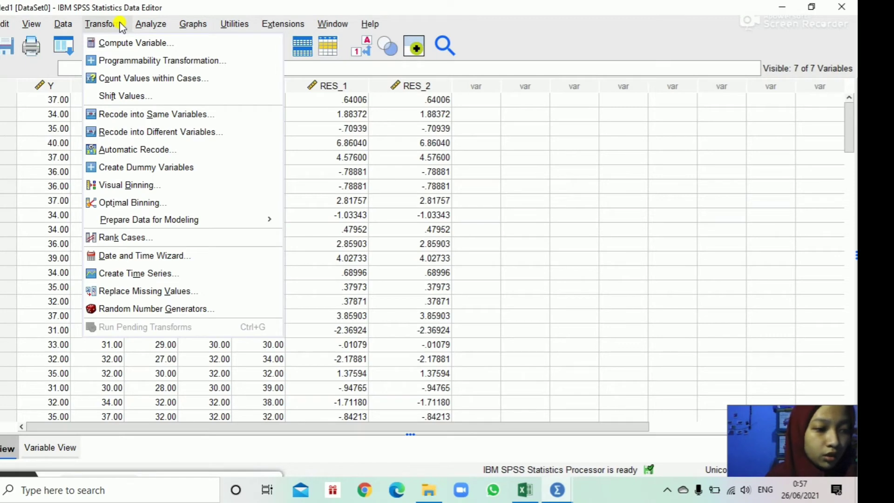
click(124, 49)
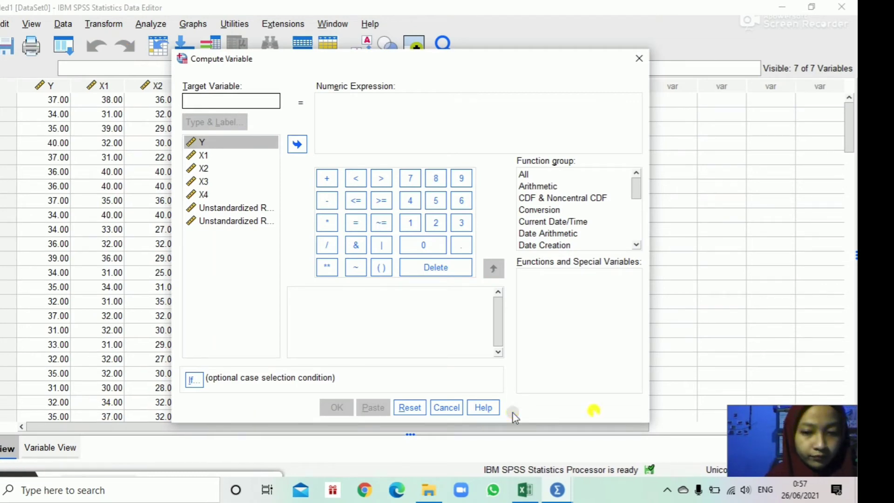
click(736, 423)
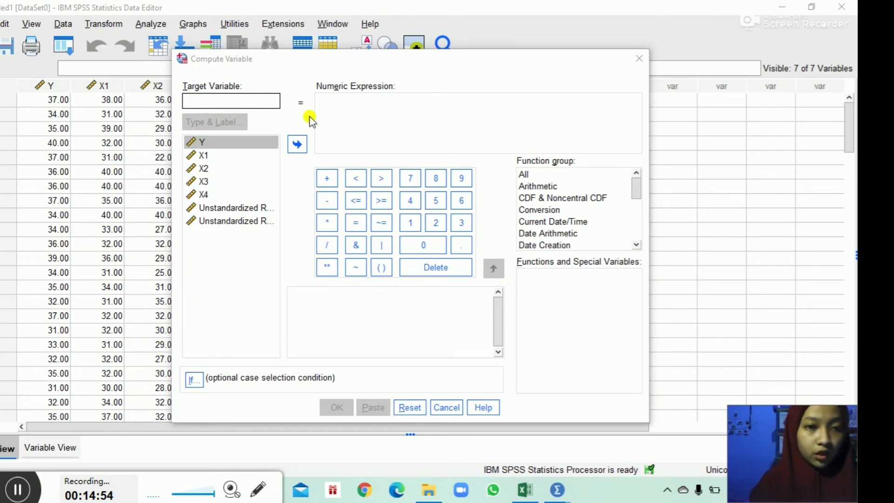
click(251, 99)
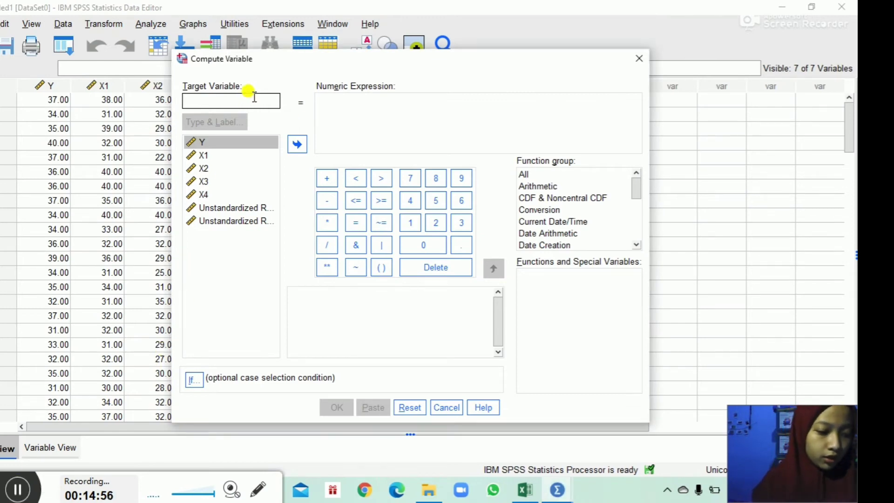
text(RE)
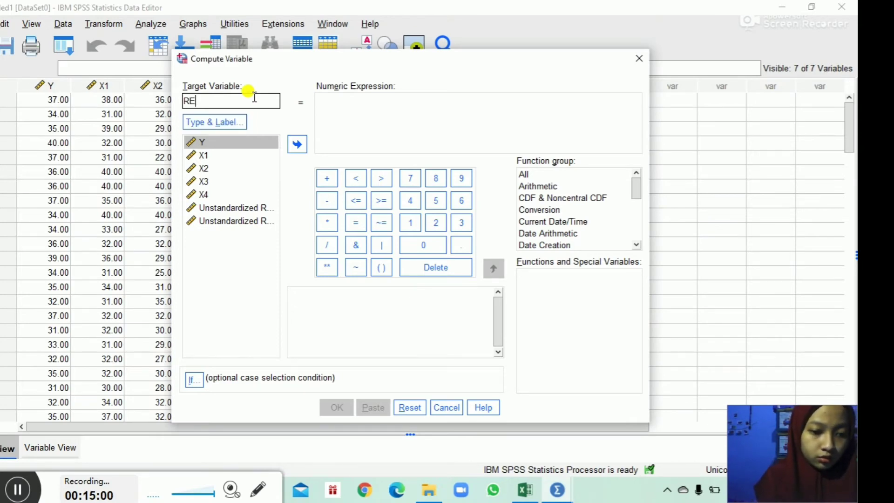
text(S)
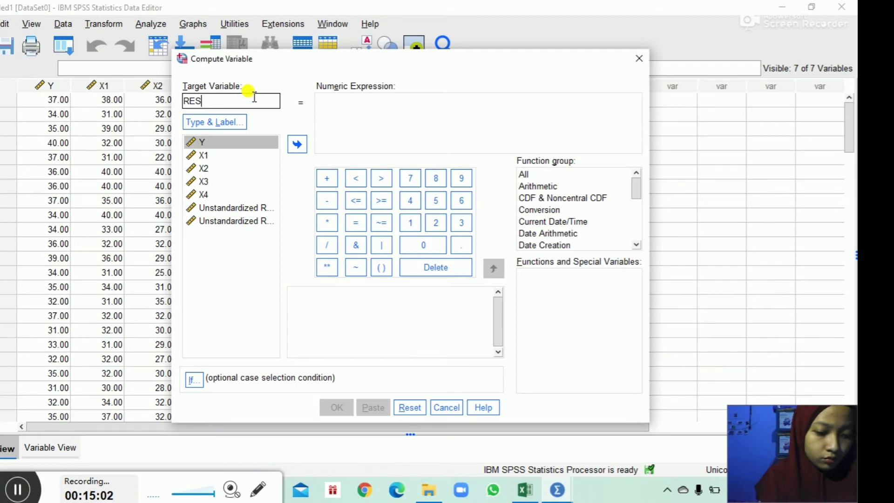
text(2)
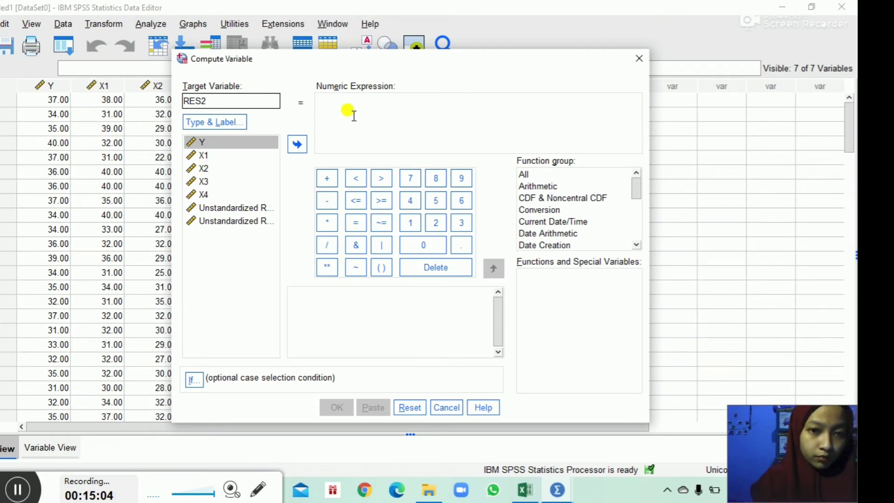
- Enter ABS_RES(RES_1) as the numeric expression for RES2, run the computation, and return to the data editor
click(357, 99)
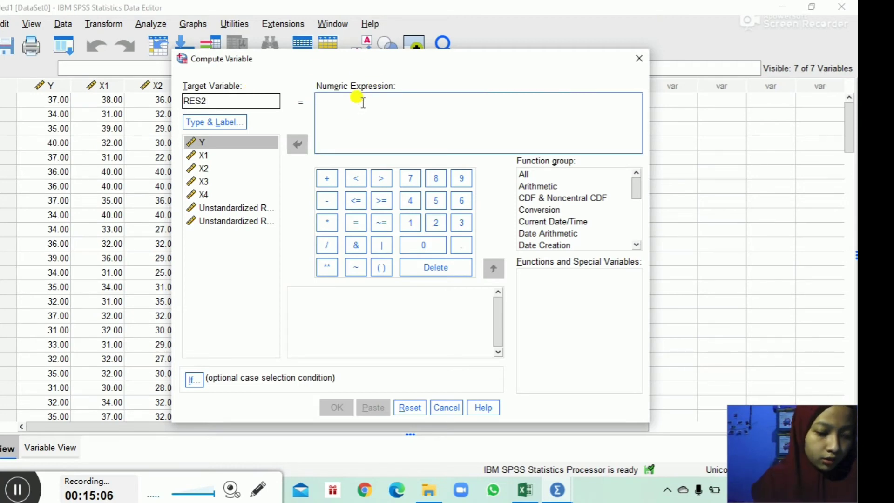
text(ABS)
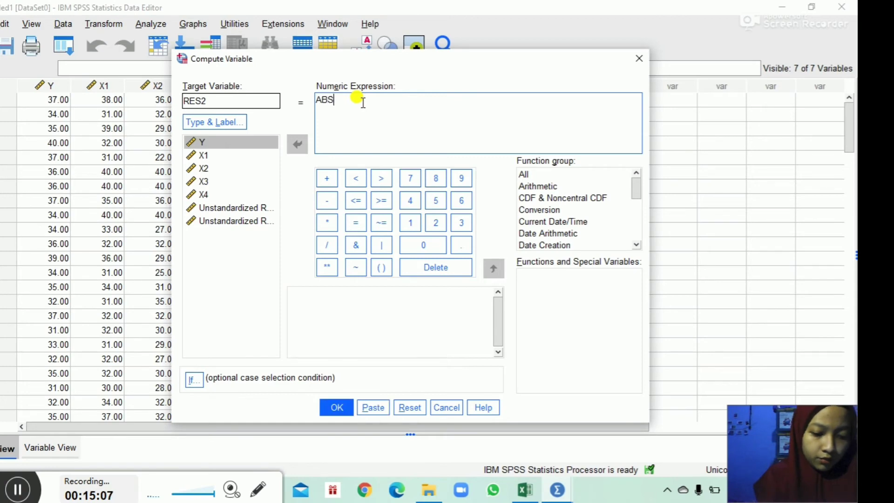
text(_)
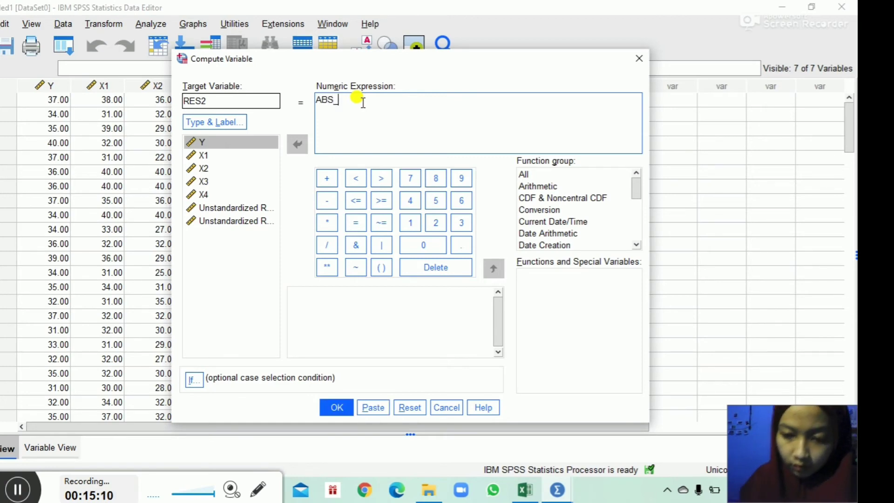
text(RES()
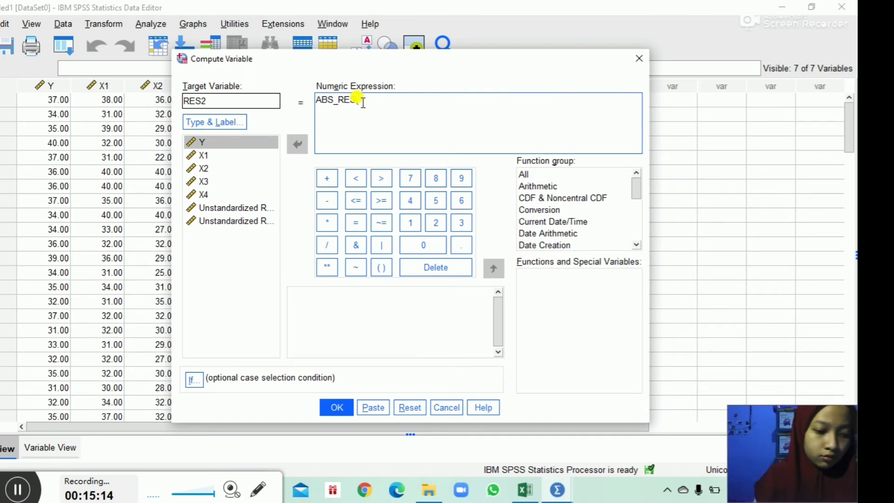
text(RES)
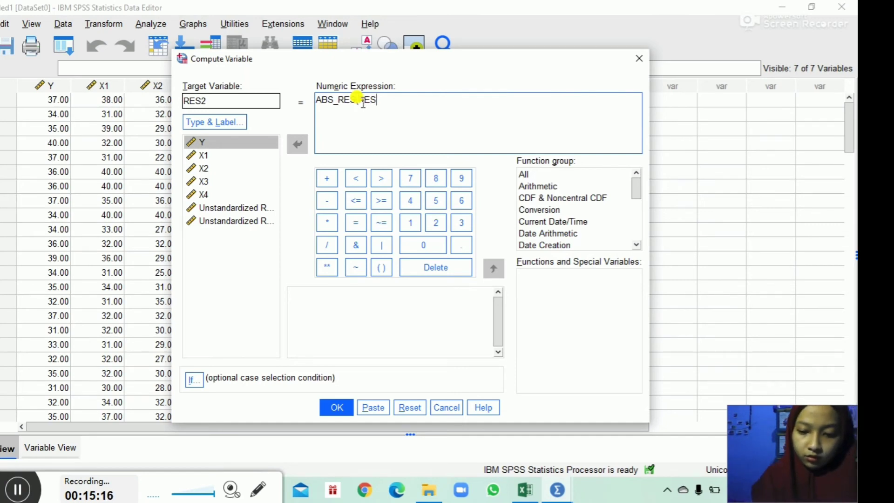
text(_1)
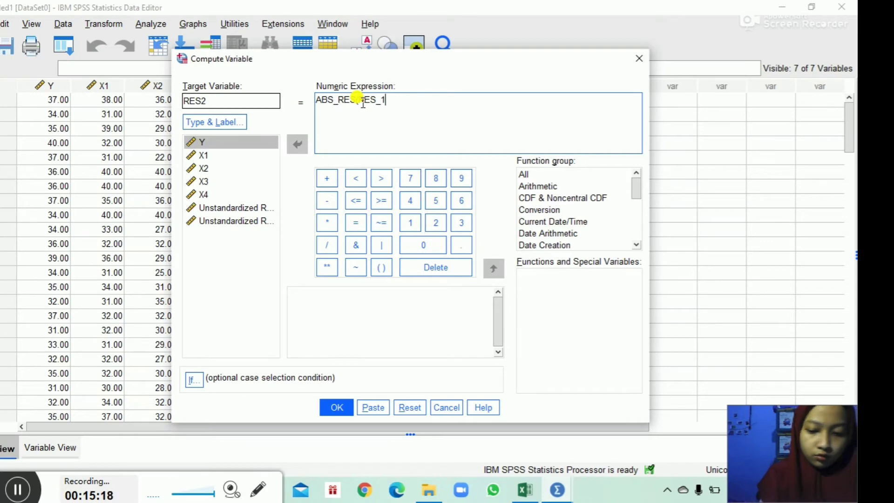
text())
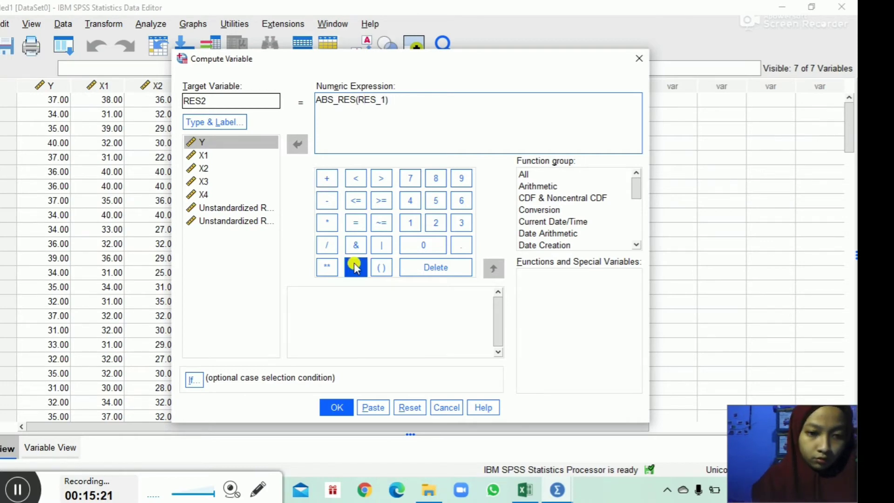
click(334, 409)
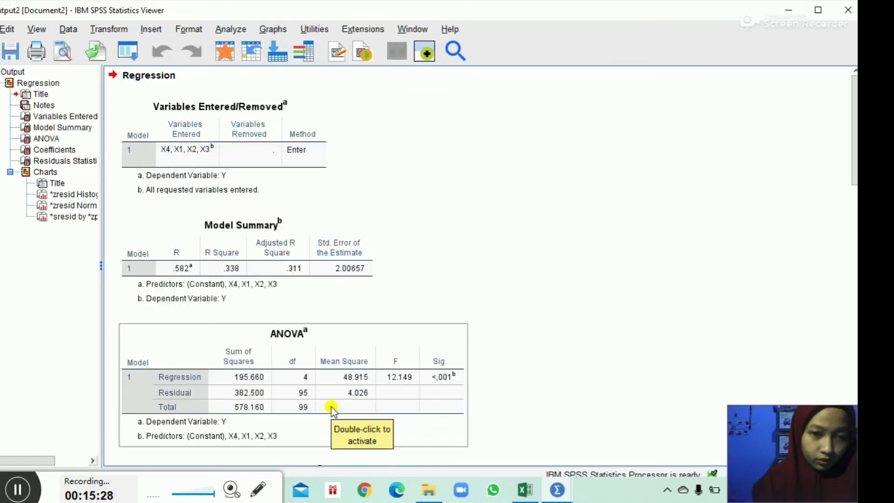
click(782, 9)
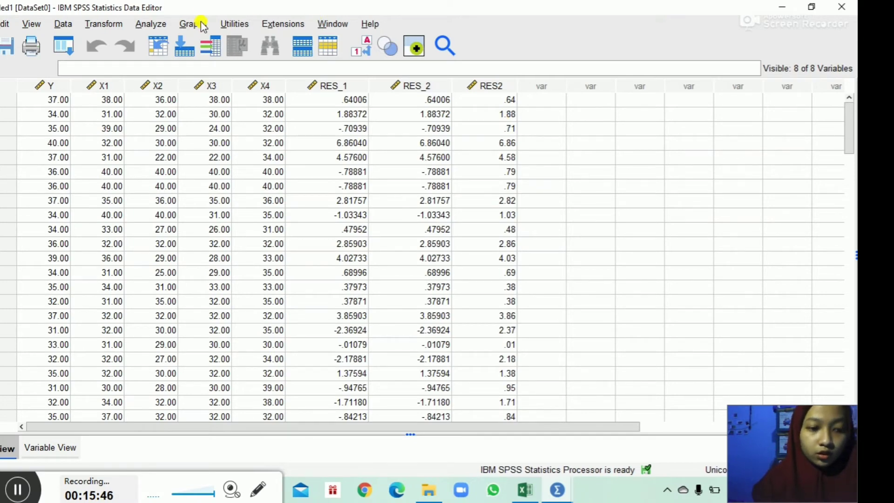
click(153, 26)
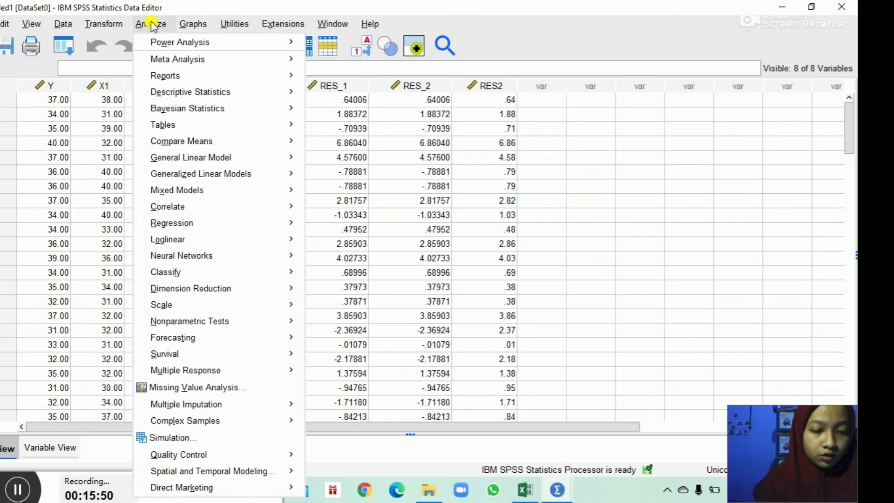
mouse_move(177, 76)
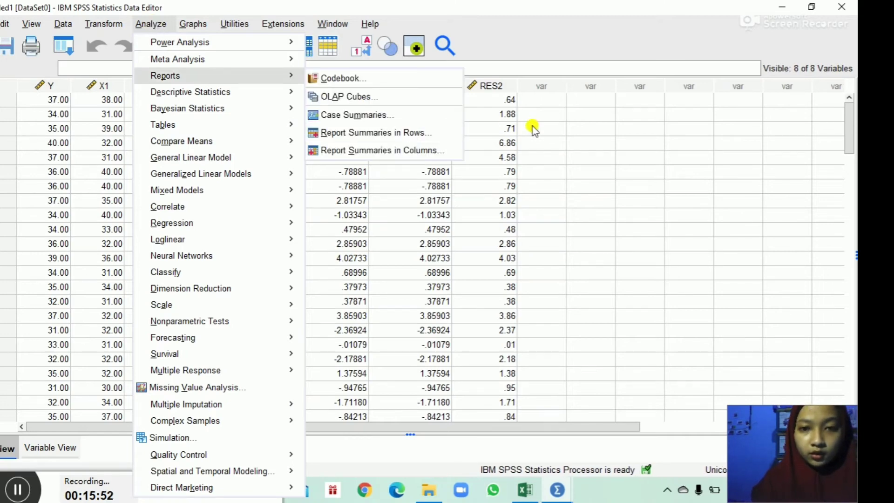
click(558, 173)
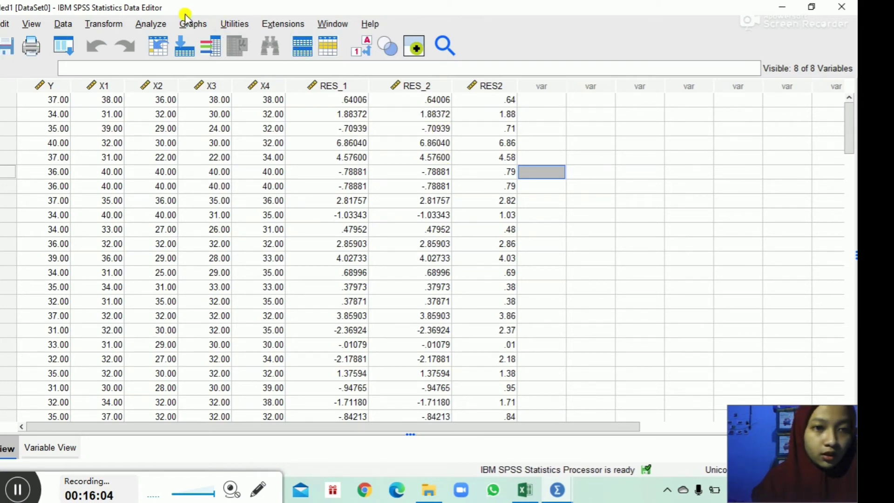
- Open the linear regression setup for the current dataset
click(155, 24)
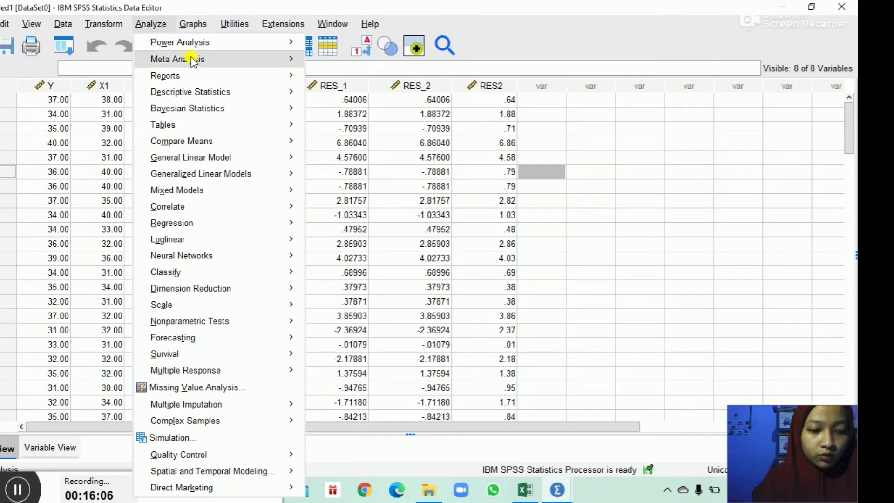
mouse_move(187, 213)
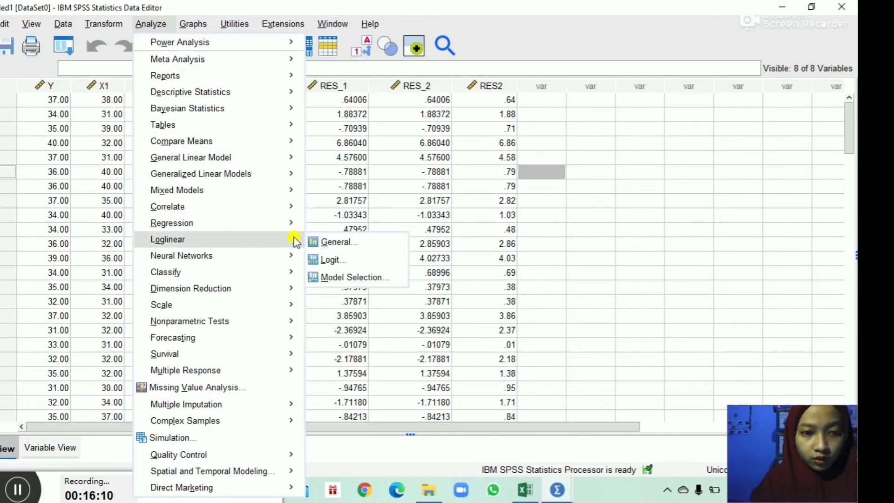
mouse_move(291, 222)
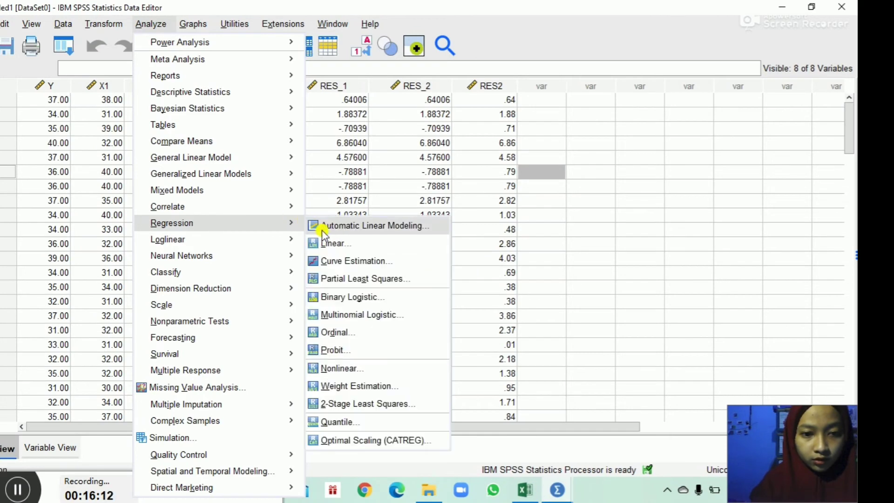
click(330, 243)
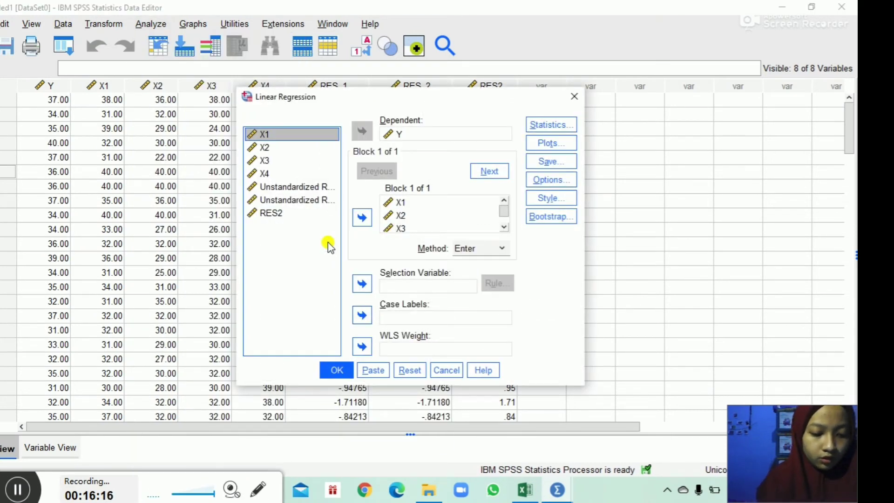
- Try to put RES2 directly into the dependent slot while Y still occupies it
click(310, 215)
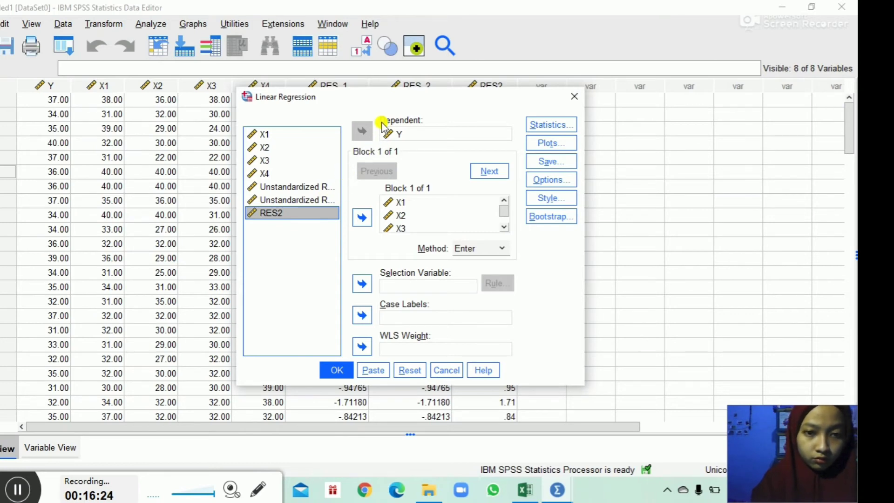
click(390, 135)
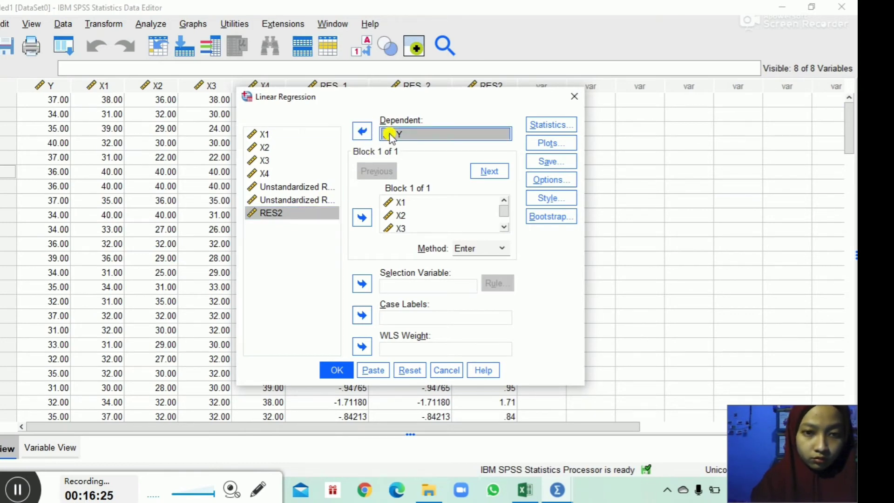
click(308, 215)
drag(307, 214, 403, 129)
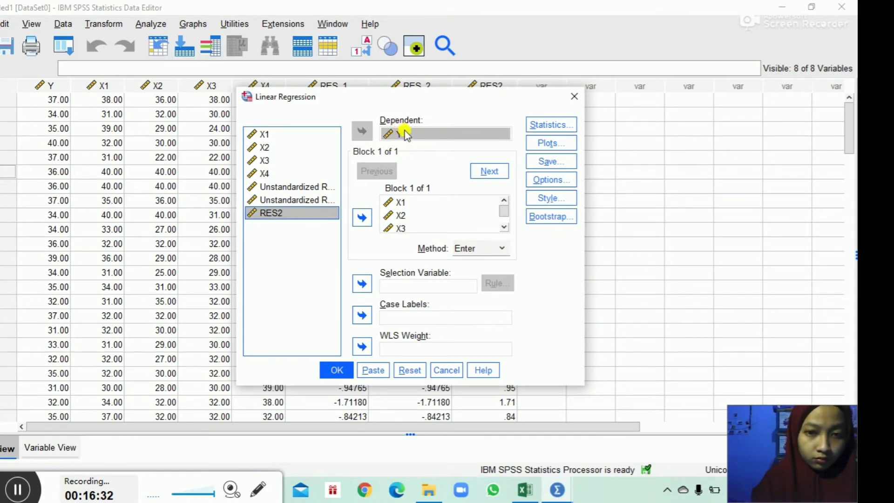
click(405, 133)
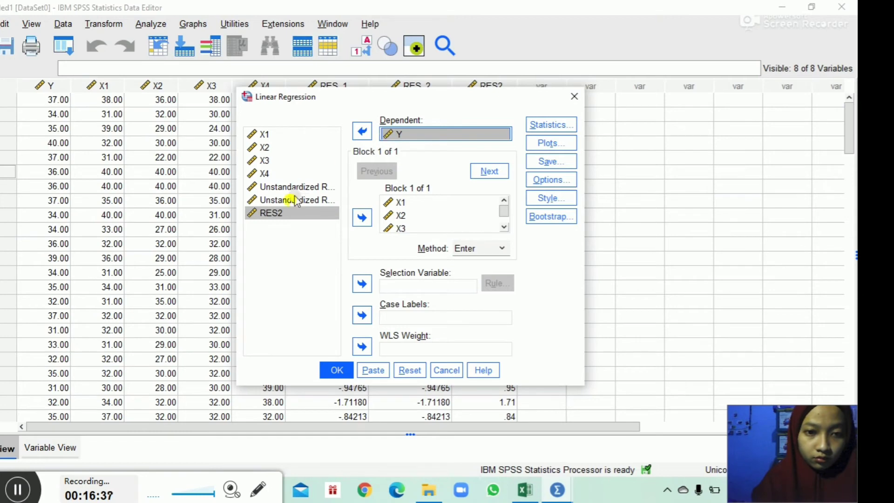
click(285, 214)
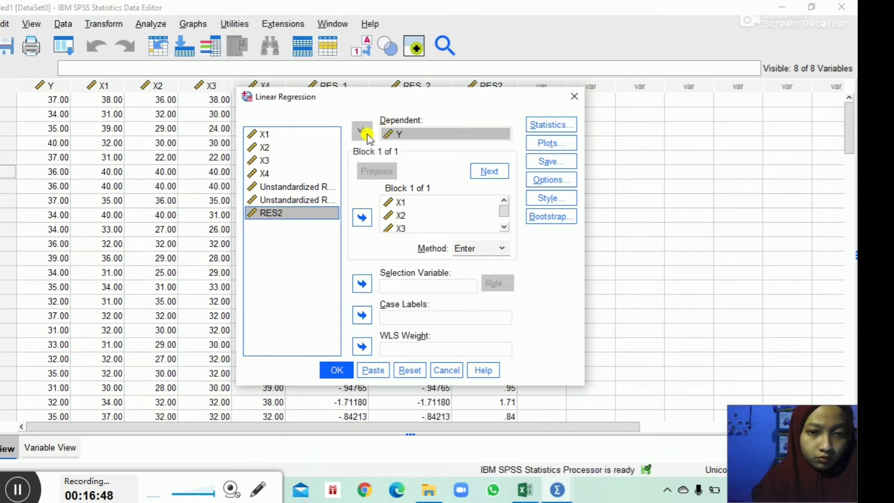
click(308, 174)
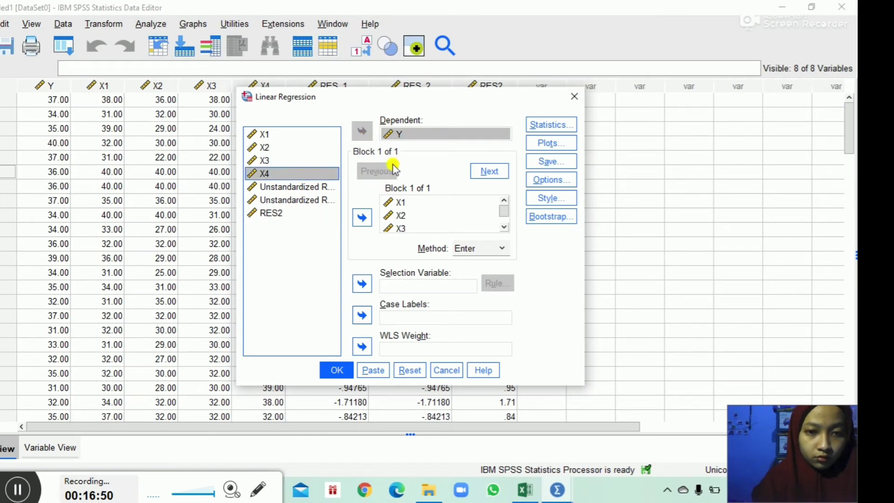
- Remove Y from the dependent slot and assign RES2 as the dependent variable
click(409, 134)
click(362, 132)
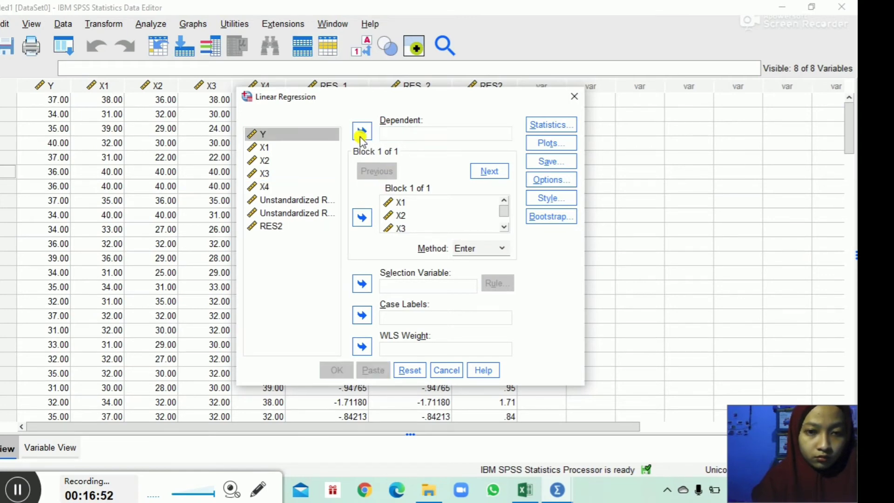
click(292, 225)
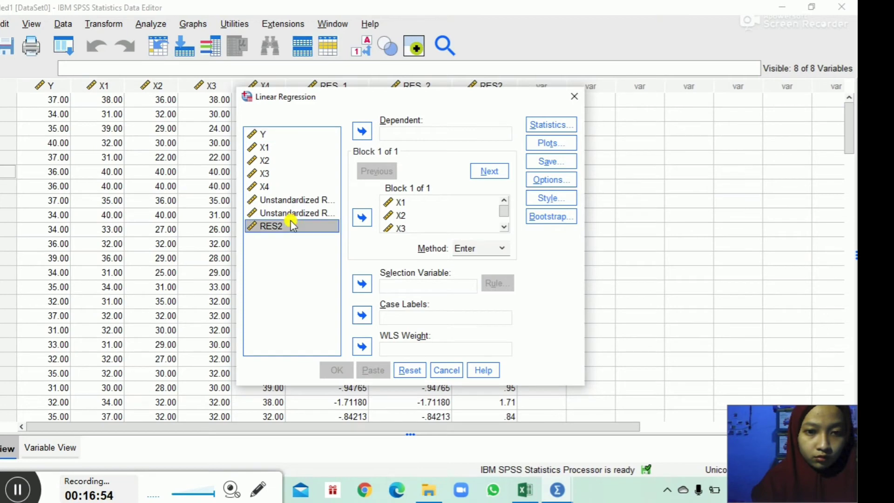
click(361, 132)
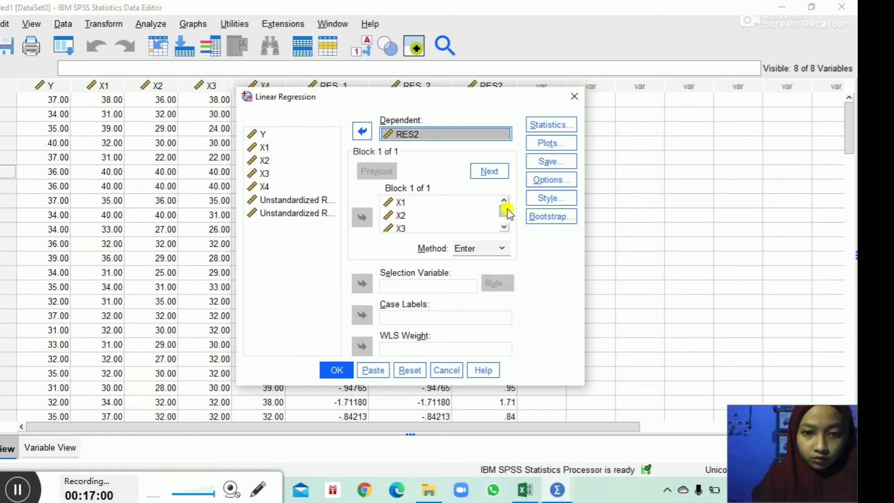
- Run the regression of RES2 on X1 to X4 and go to its Coefficients table in the output
drag(507, 212, 506, 222)
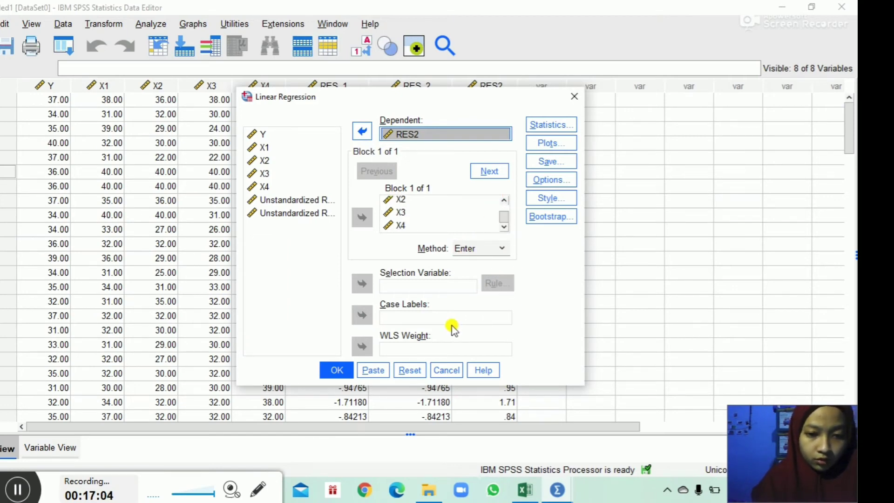
click(335, 371)
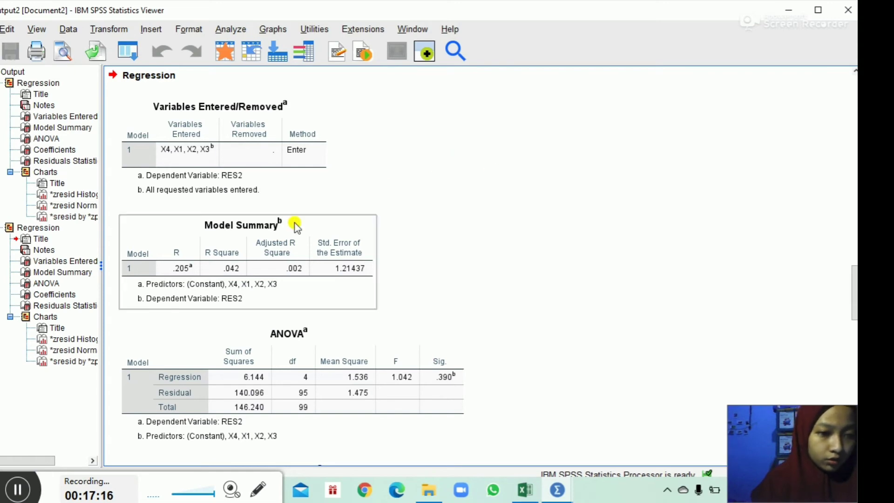
click(48, 295)
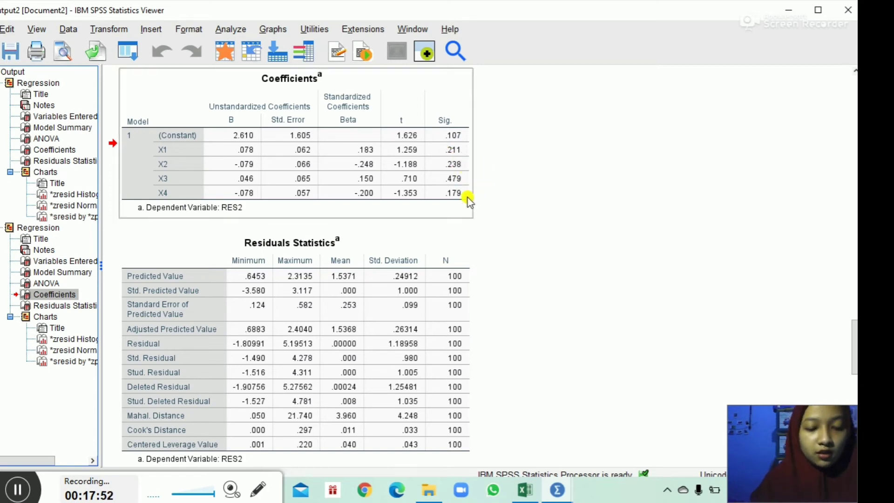
- Leave the output viewer and reopen the linear regression setup from the Data Editor
click(454, 130)
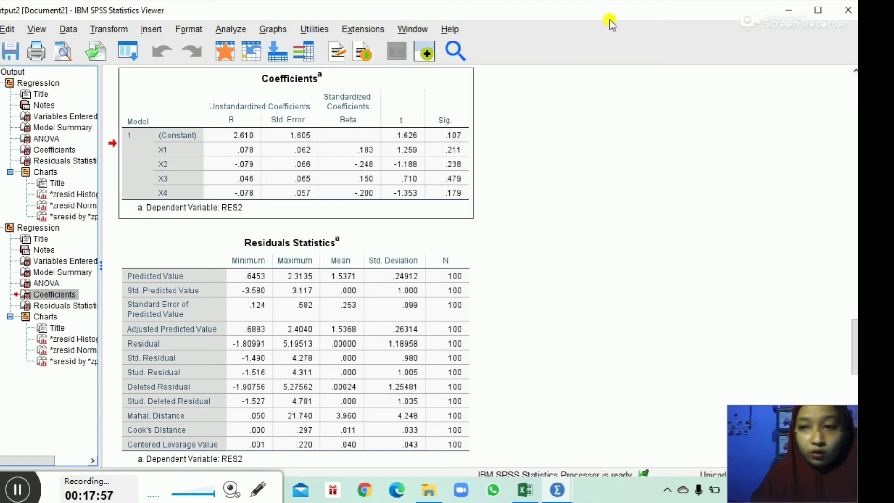
click(785, 18)
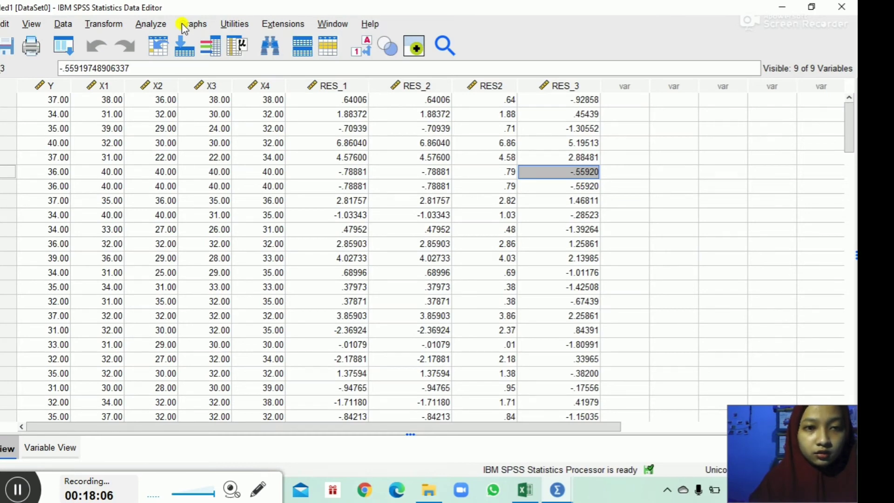
click(152, 26)
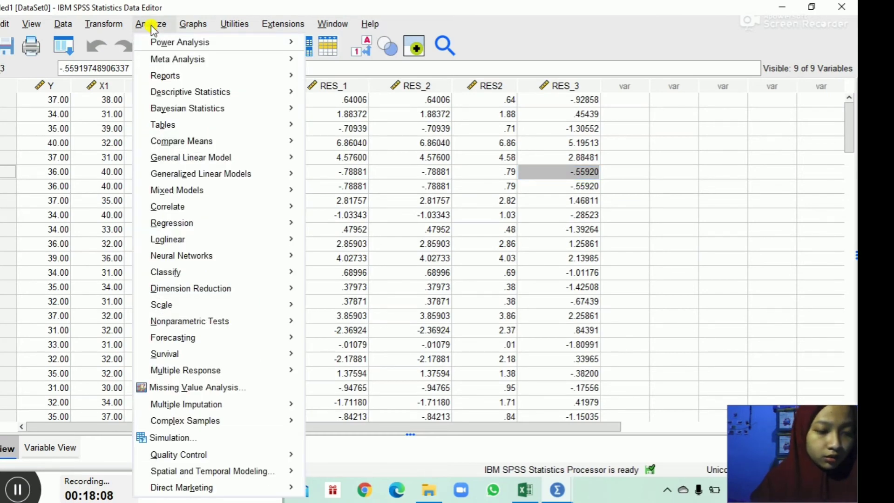
mouse_move(220, 228)
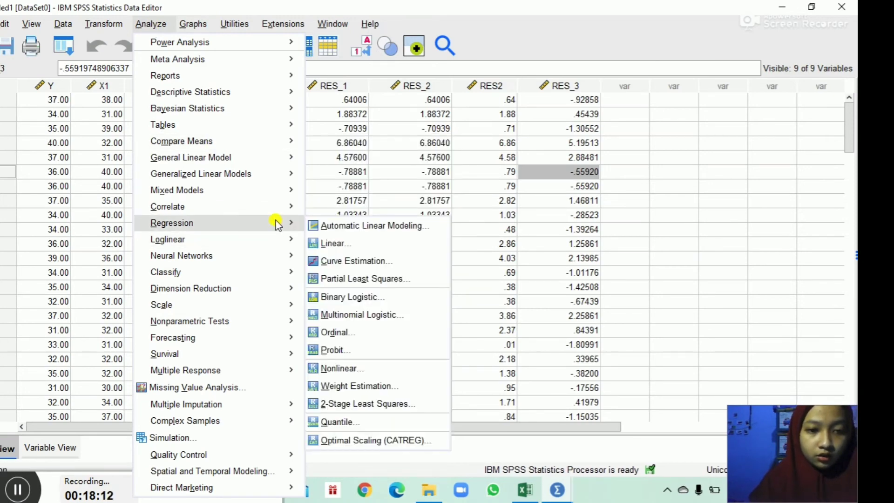
mouse_move(278, 218)
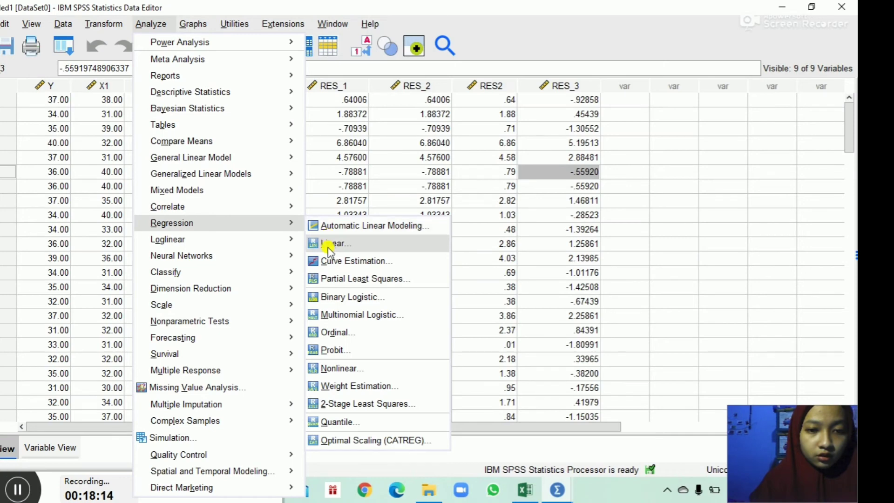
click(328, 245)
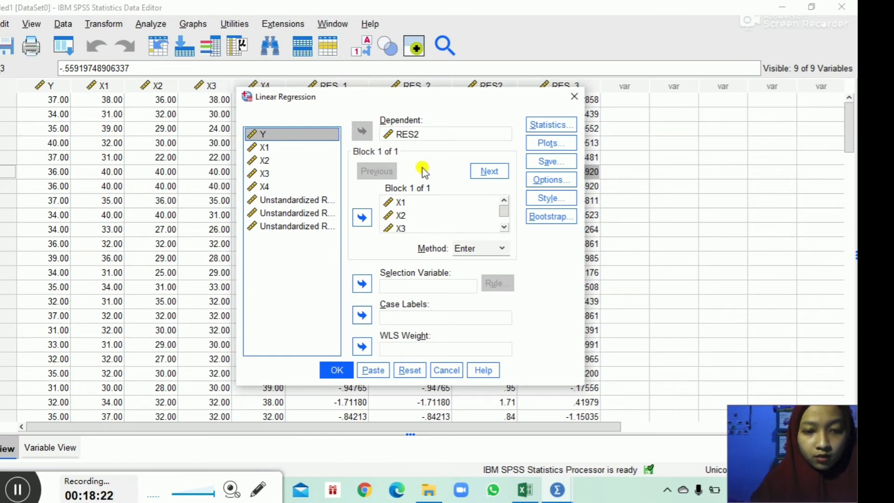
- Replace RES2 with Y as the dependent variable and check that X1 to X4 are the independent variables
click(433, 135)
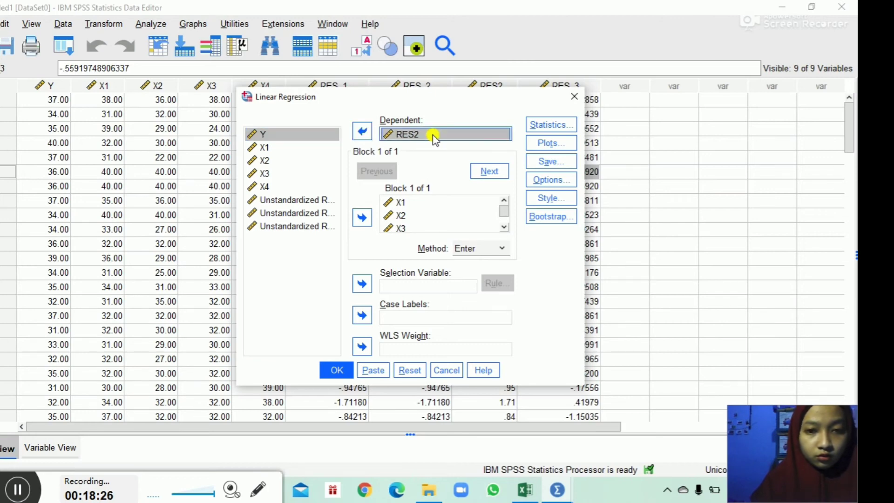
click(370, 130)
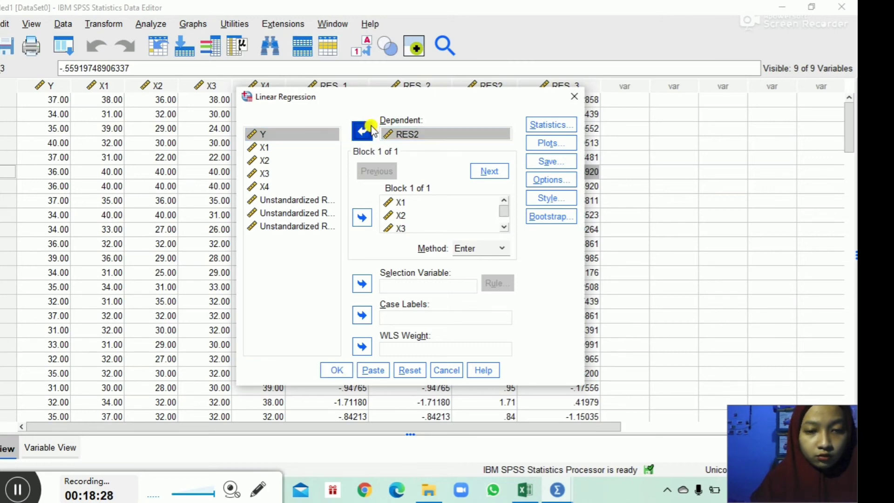
click(312, 136)
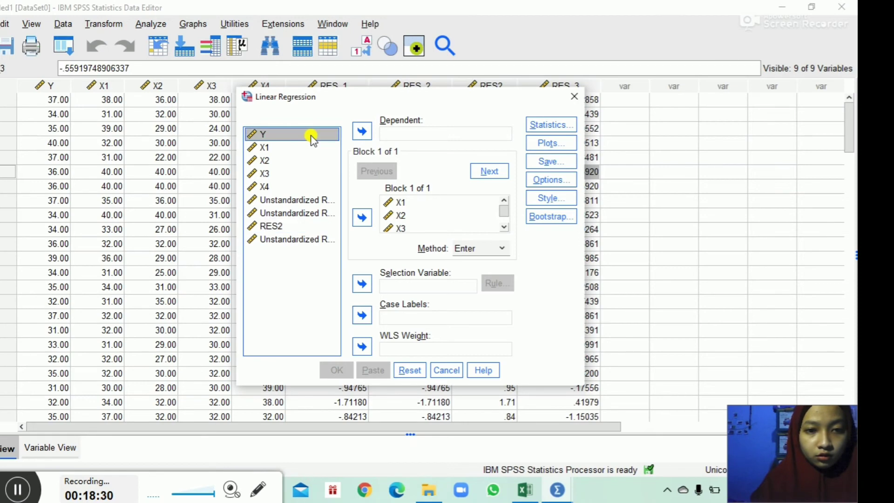
click(362, 131)
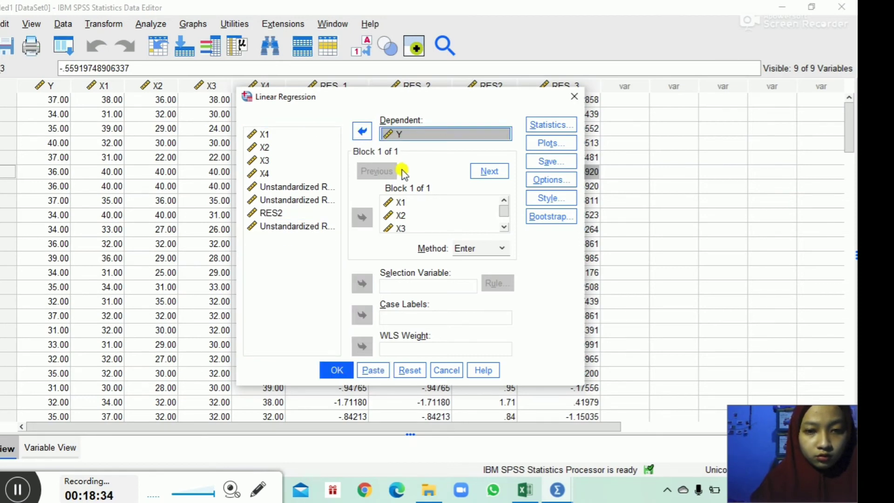
drag(506, 214, 506, 220)
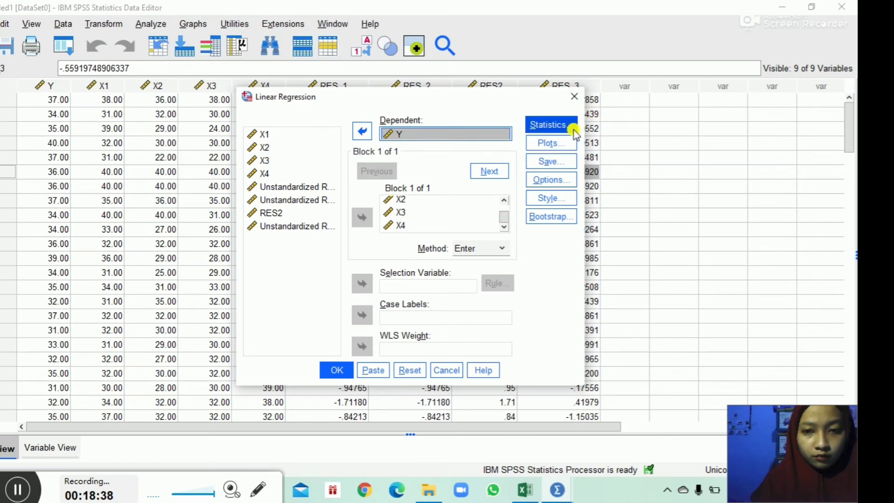
- Turn off the histogram and normal probability plot, leaving only the *SRESID against *ZPRED scatterplot
click(562, 146)
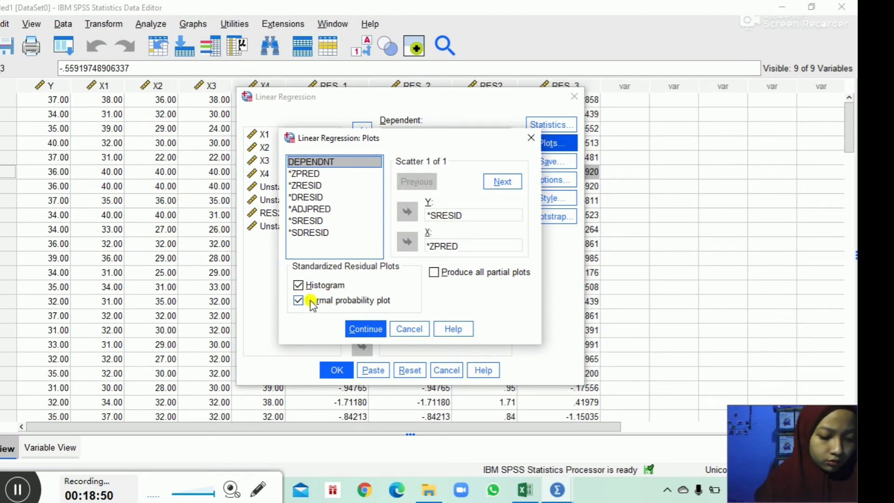
click(298, 285)
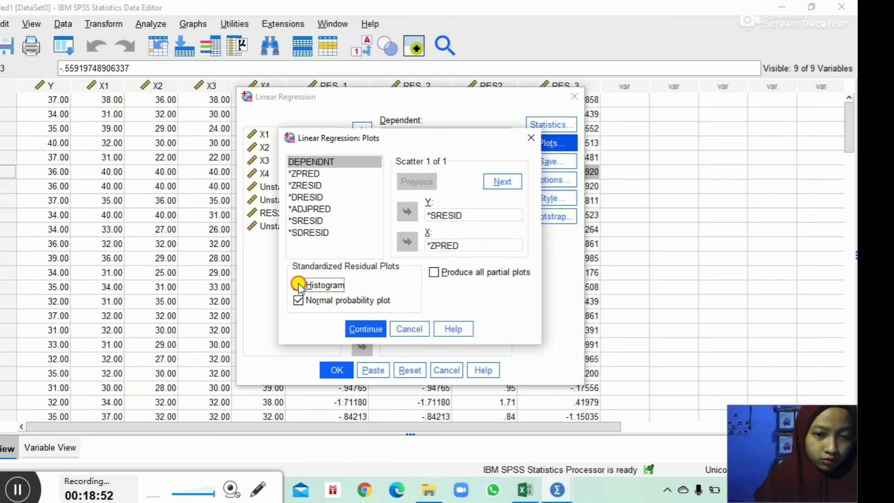
click(298, 300)
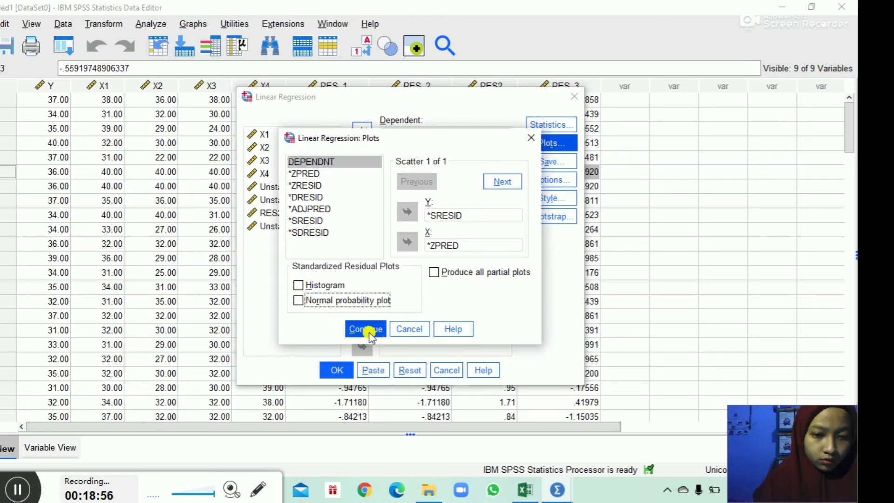
click(371, 331)
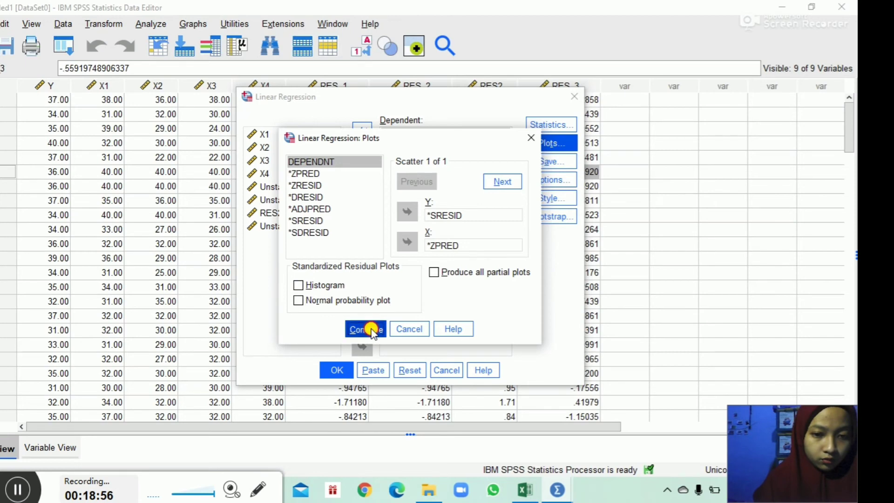
- Run the regression of Y on X1 to X4 and select its residual scatterplot in the output
click(337, 370)
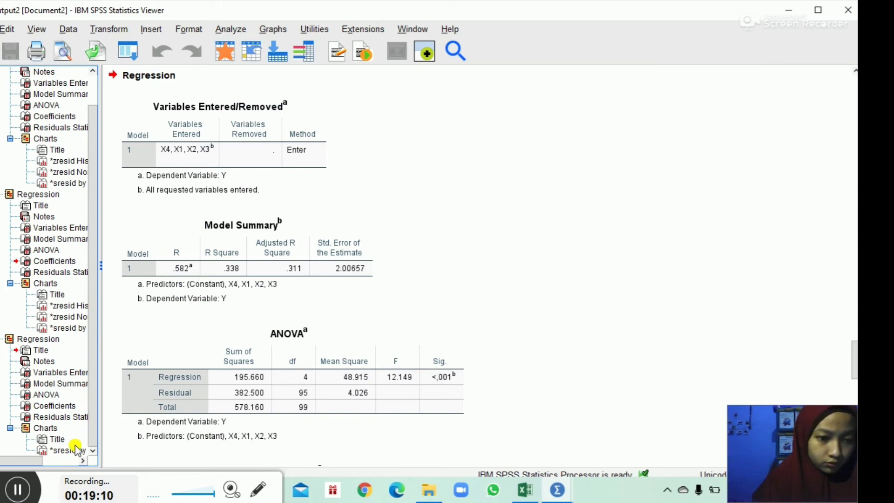
click(229, 278)
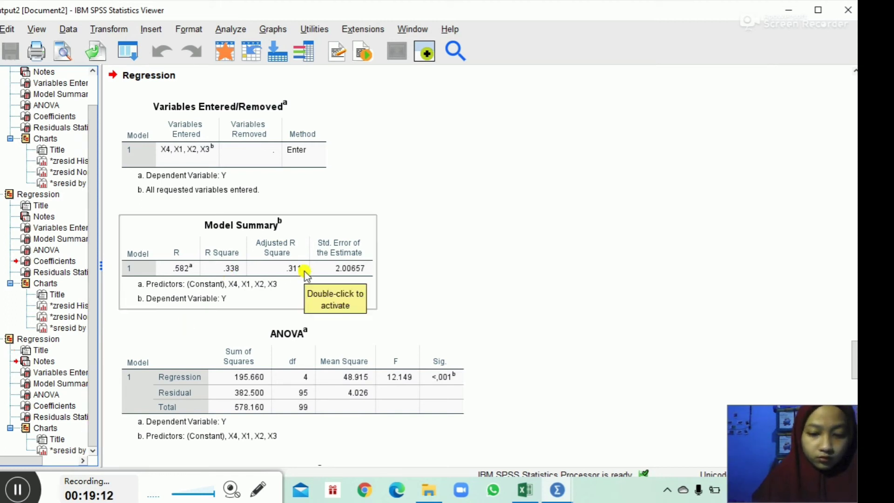
scroll(306, 275, down, 10)
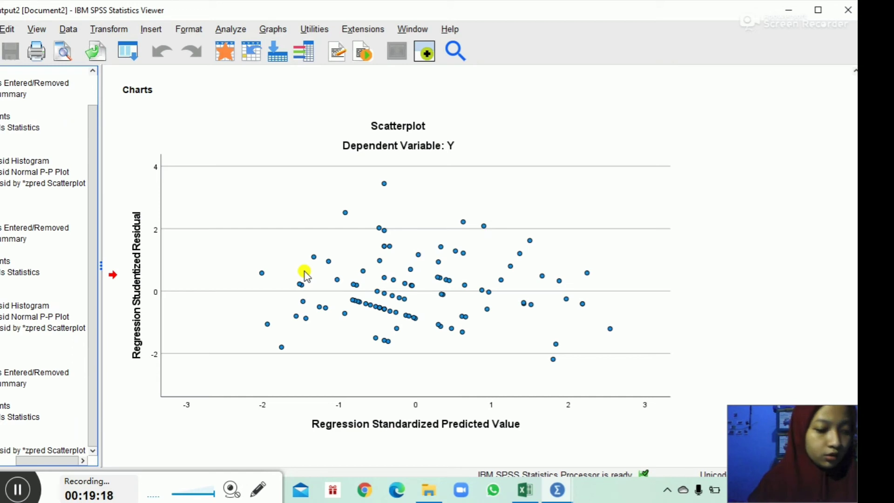
click(305, 275)
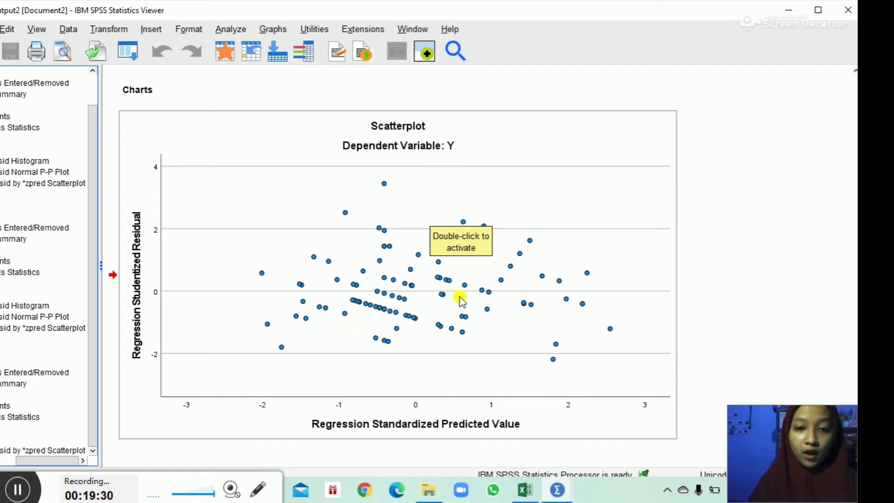
click(329, 207)
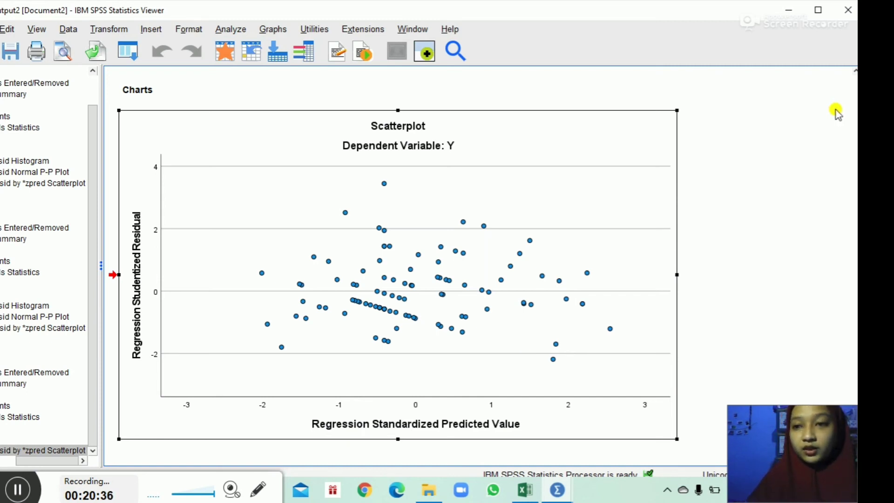
- Close the Output2 viewer without saving its contents
click(848, 10)
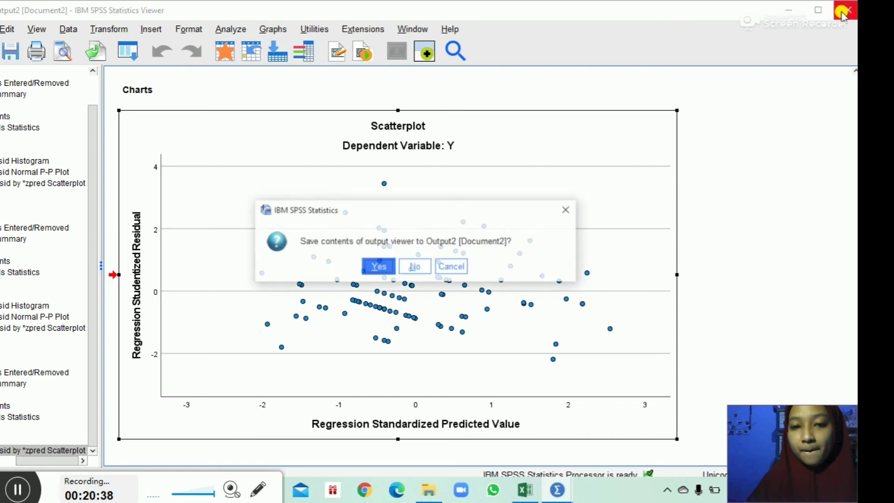
click(412, 266)
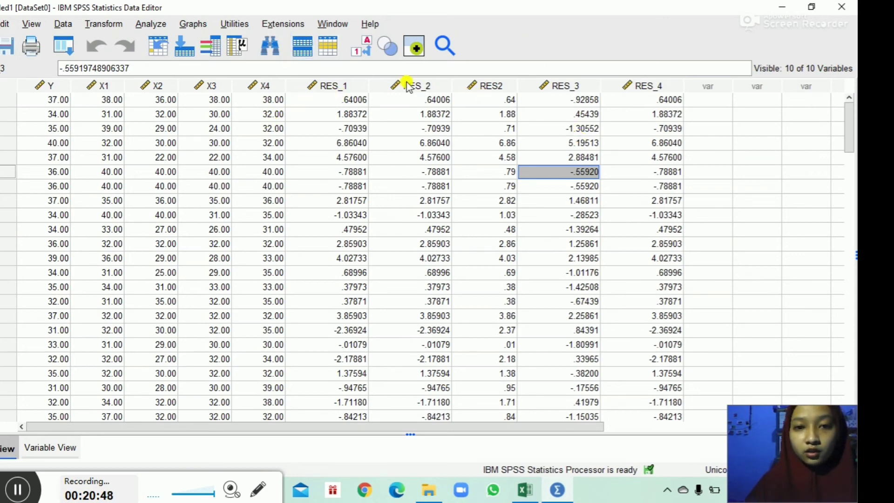
click(343, 87)
click(396, 114)
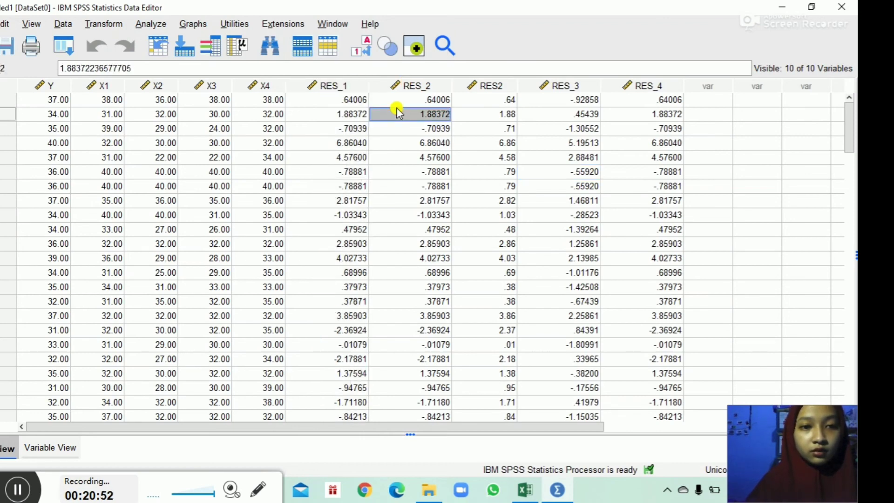
click(744, 143)
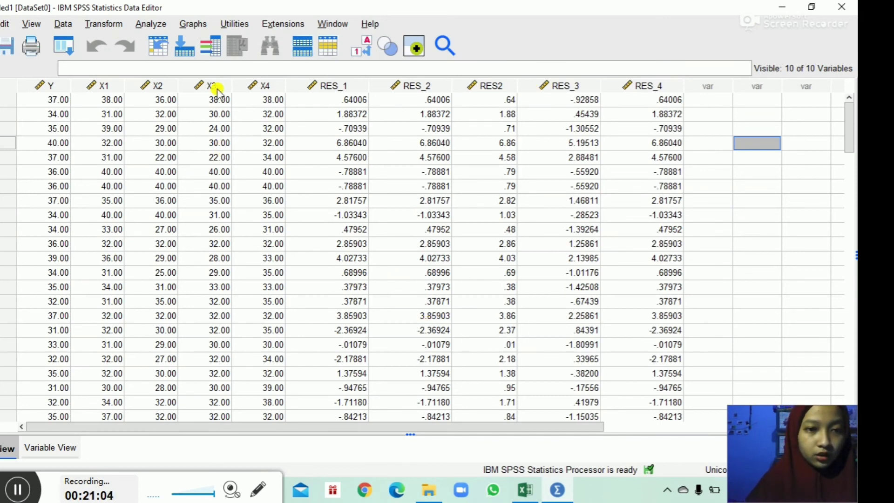
- Open the linear regression setup again and check that Y is regressed on X1 to X4
click(139, 24)
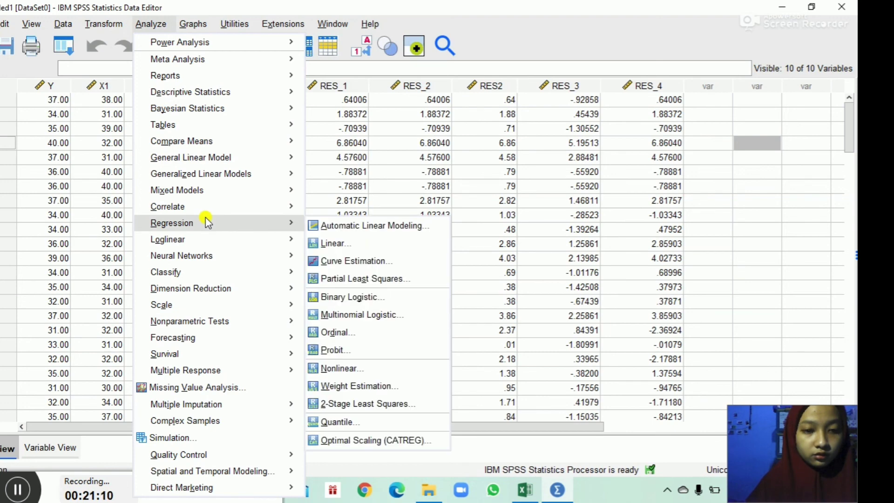
mouse_move(272, 226)
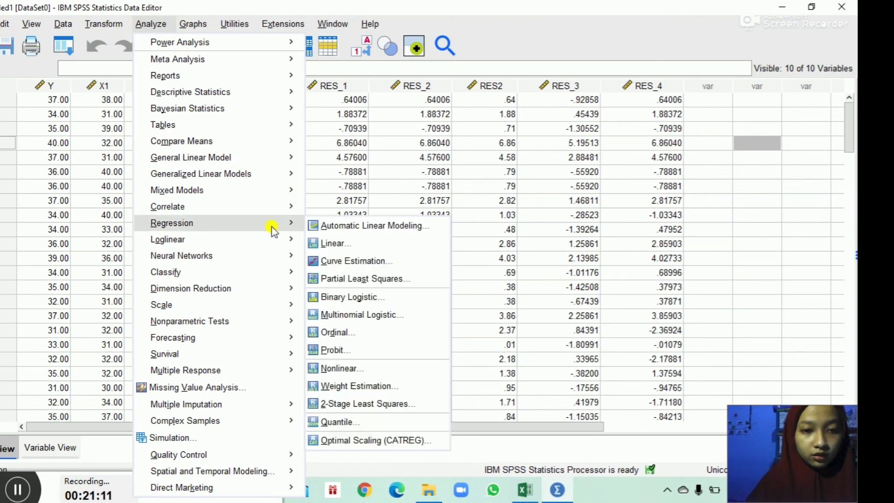
click(335, 243)
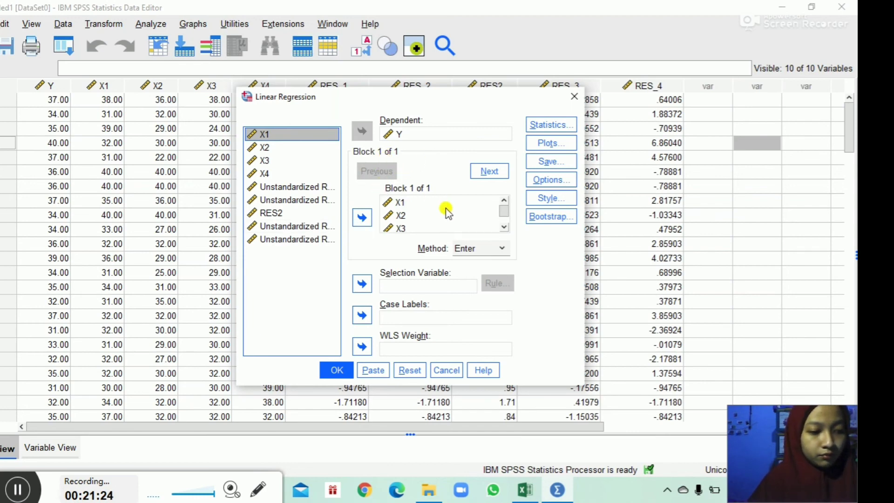
drag(503, 215, 505, 229)
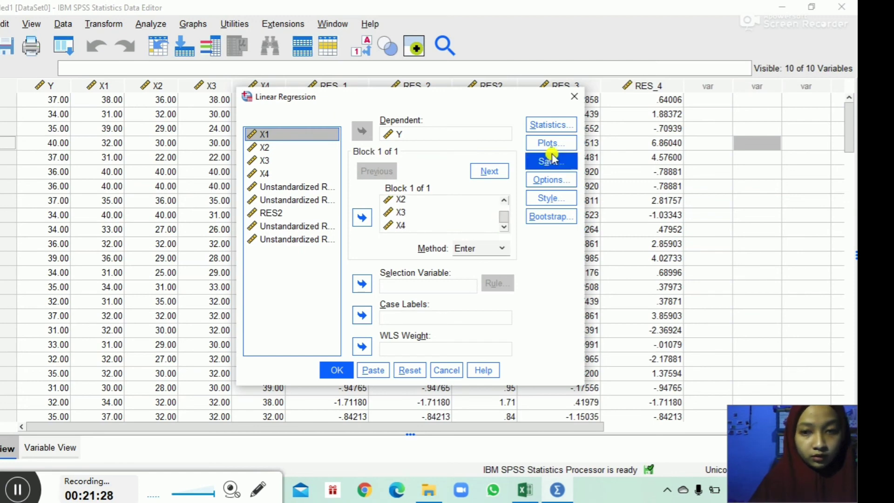
- Turn off the coefficient estimates, request descriptives and collinearity diagnostics, and run the regression of Y on X1 to X4
click(563, 127)
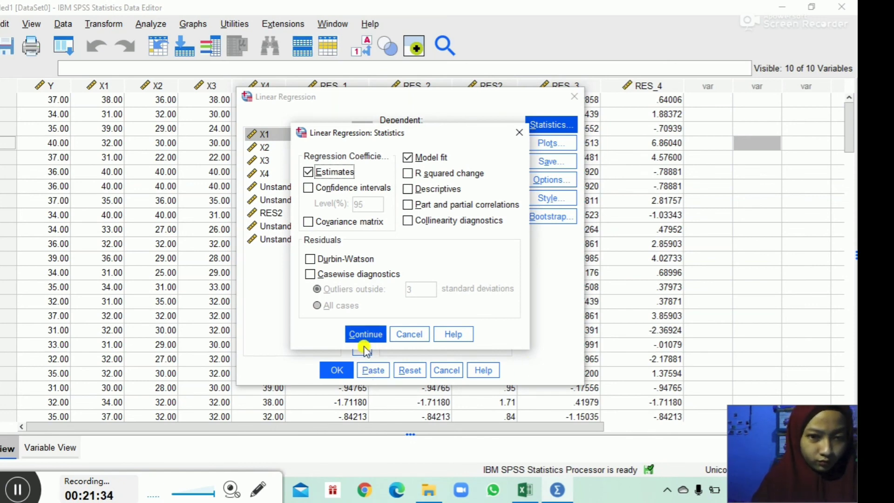
click(309, 172)
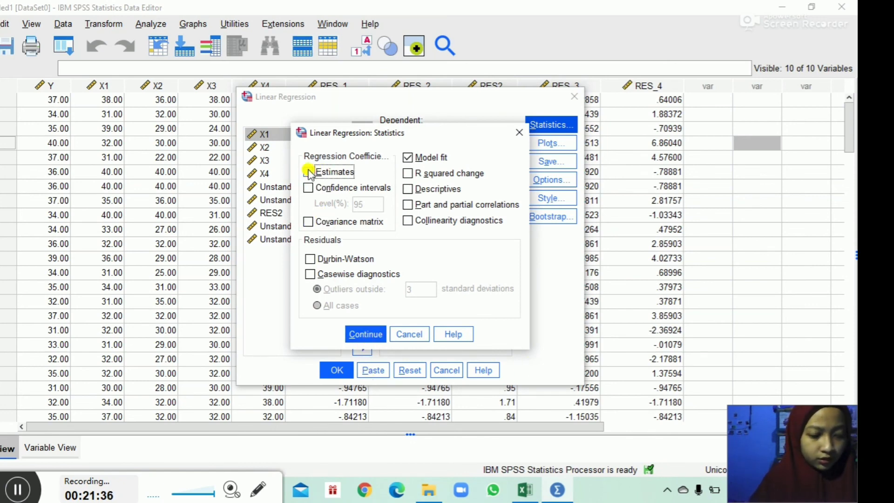
click(415, 189)
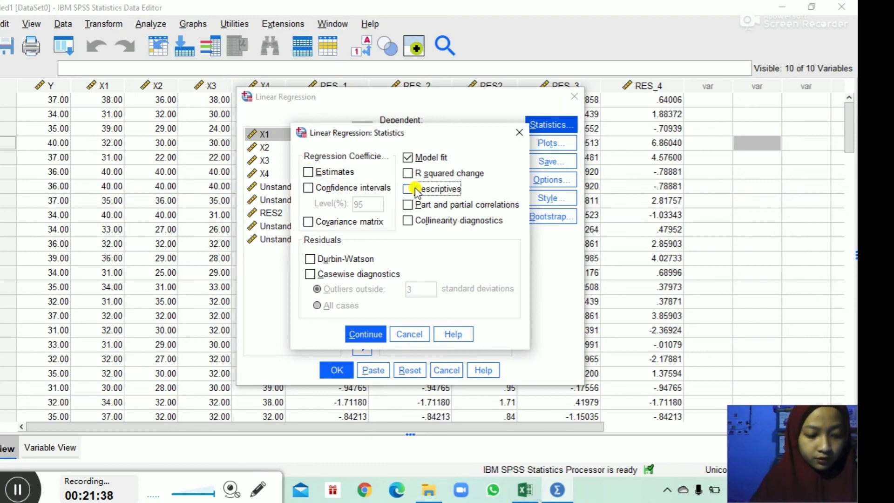
click(409, 221)
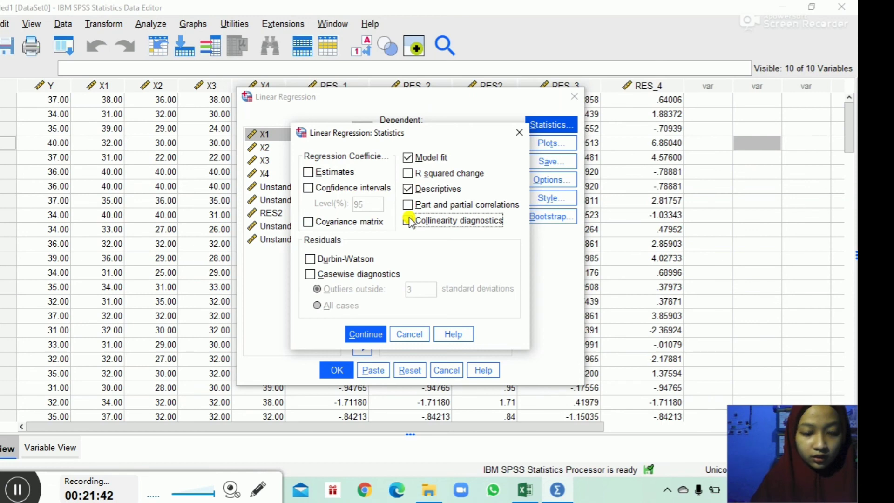
click(363, 334)
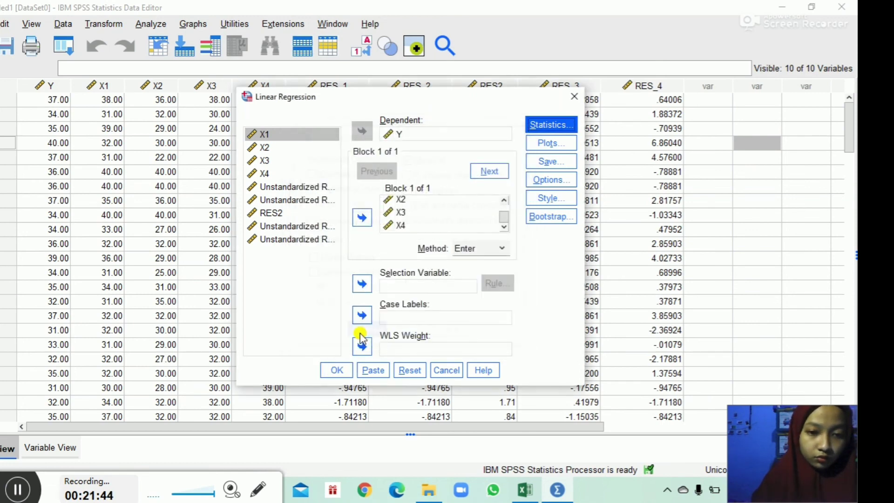
click(342, 371)
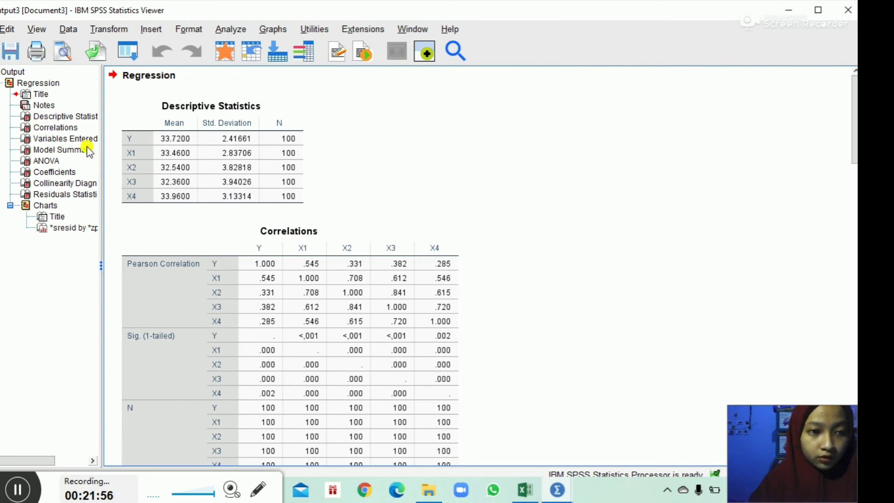
click(148, 185)
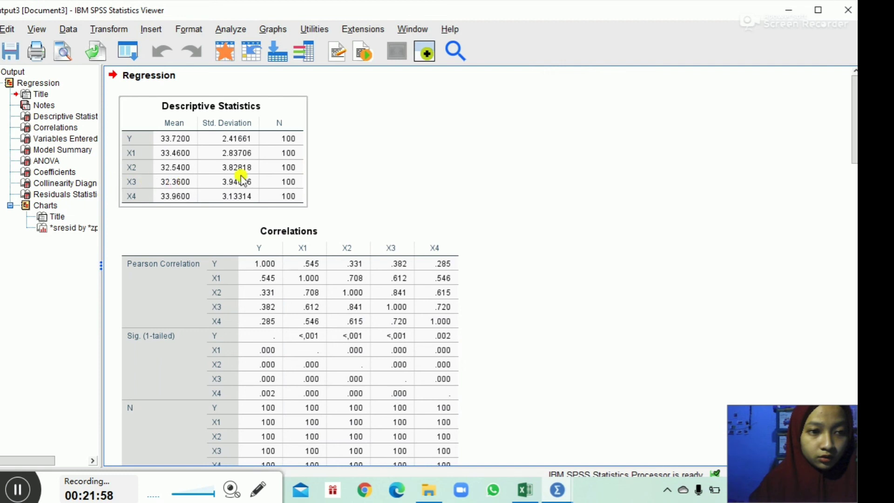
- Examine the Descriptive Statistics and Correlations tables for Y and X1 to X4 in the regression output
click(392, 157)
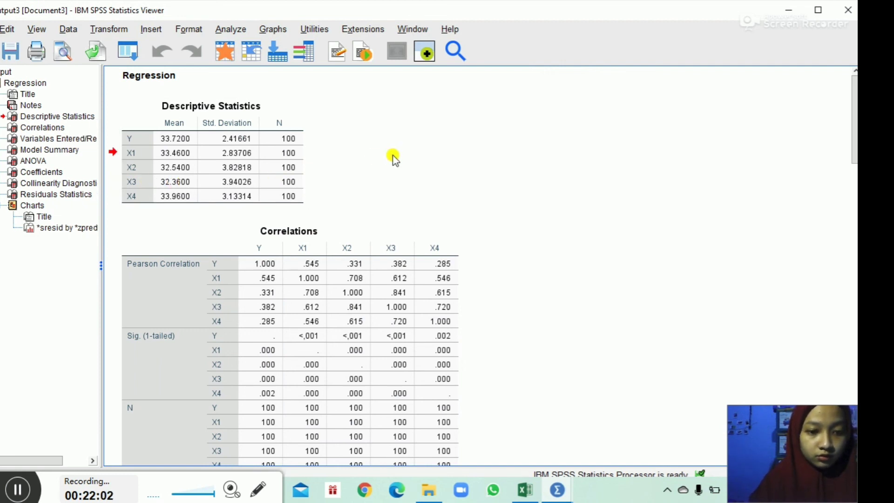
scroll(393, 157, down, 7)
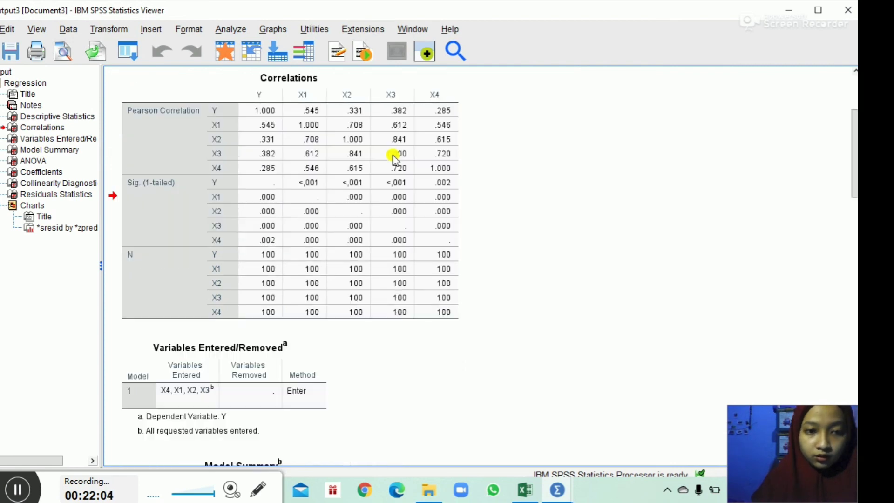
scroll(392, 157, up, 6)
click(191, 139)
click(342, 256)
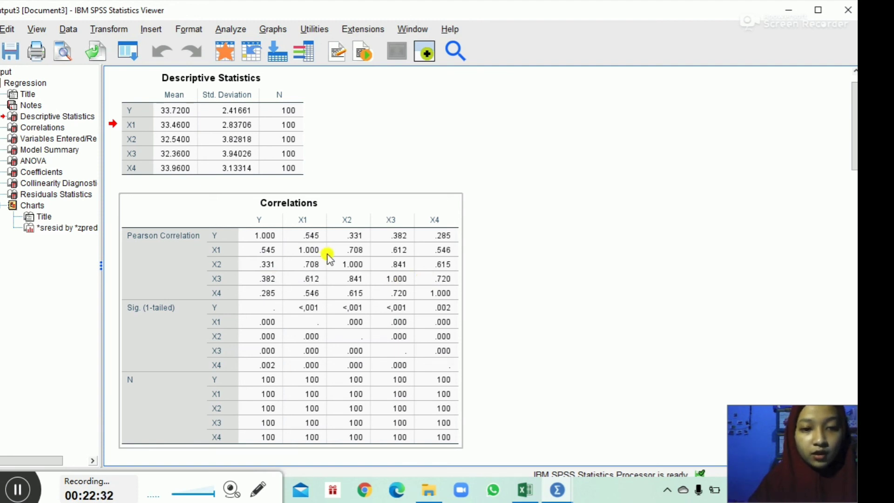
click(229, 243)
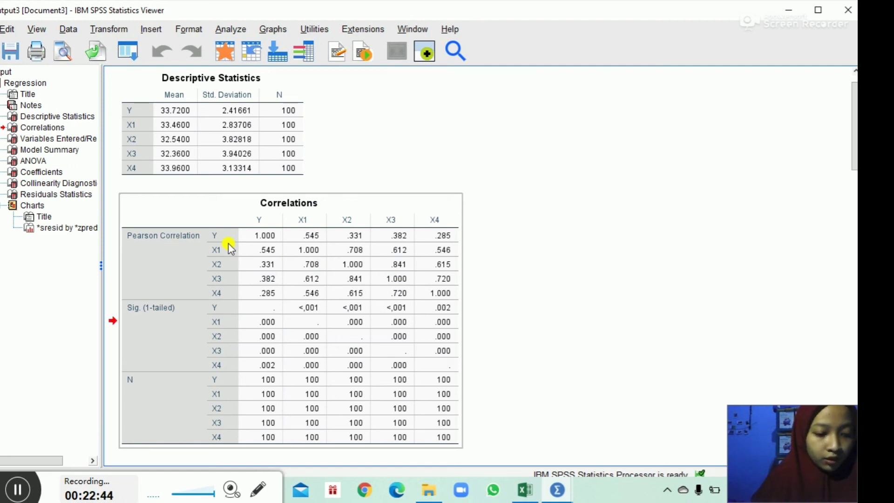
- Review the regression output from the Model Summary and ANOVA tables through to Residuals Statistics, returning to the Correlations table
key(Down)
key(Down)
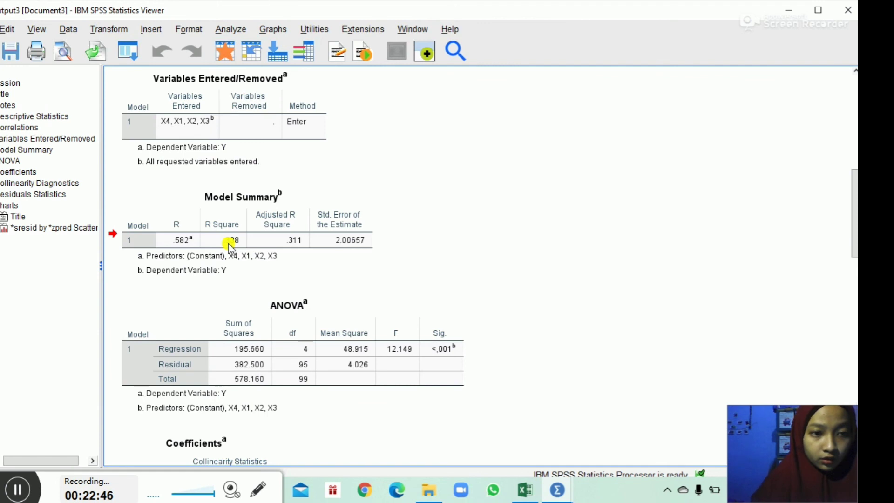
key(Down)
key(Down)
key(Down)
key(Down)
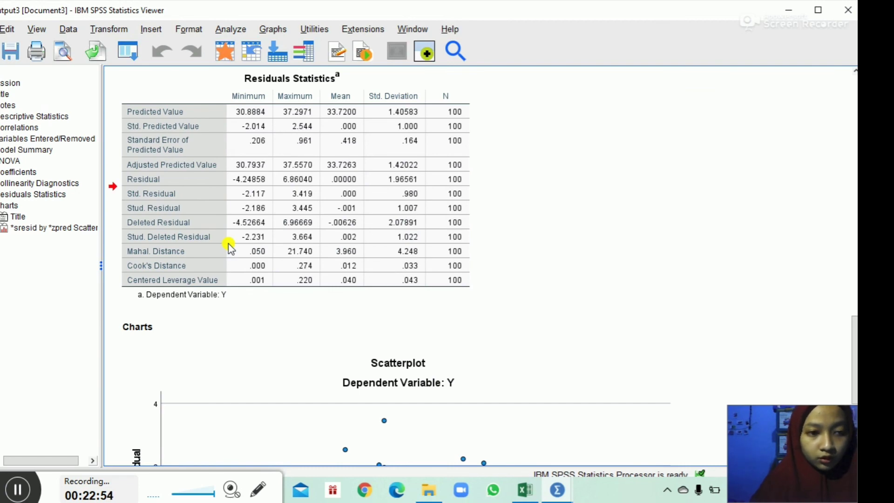
key(Up)
key(Up)
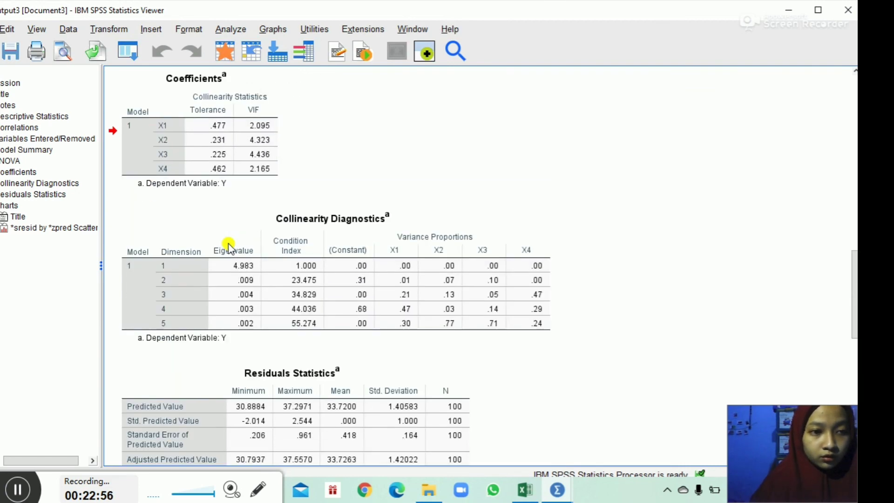
key(Up)
key(Up)
key(Up)
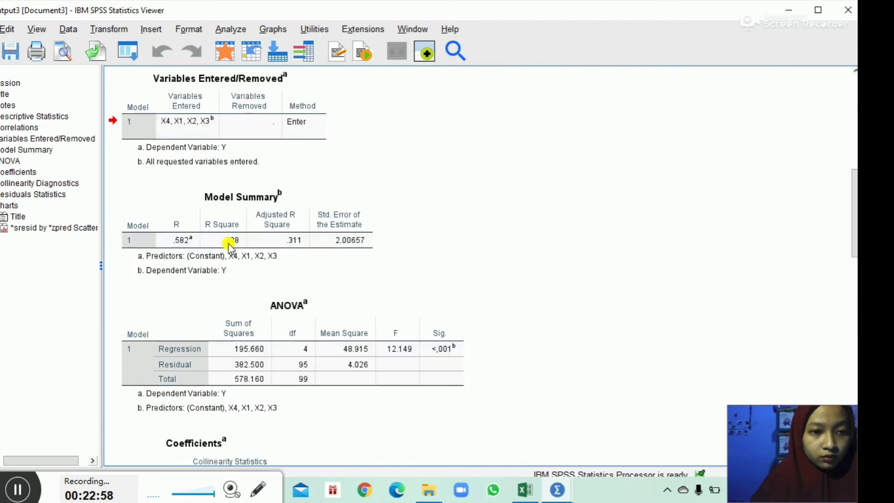
key(Up)
key(Up)
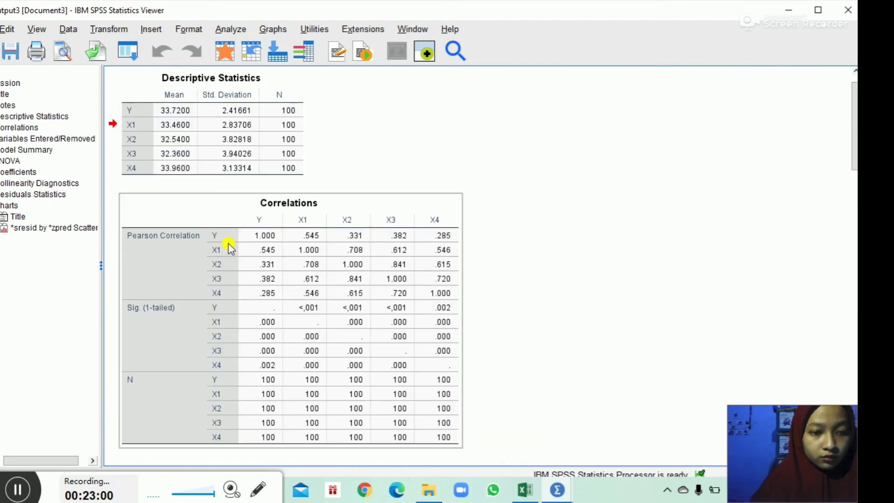
key(Up)
- Examine the Collinearity Diagnostics table and select the Coefficients table to check Tolerance and VIF for X1 to X4
key(Down)
key(Down)
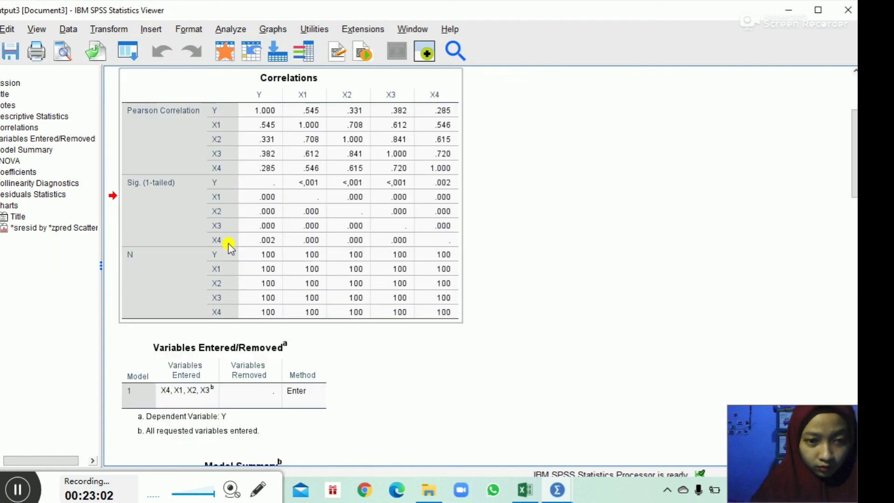
key(Down)
key(Down)
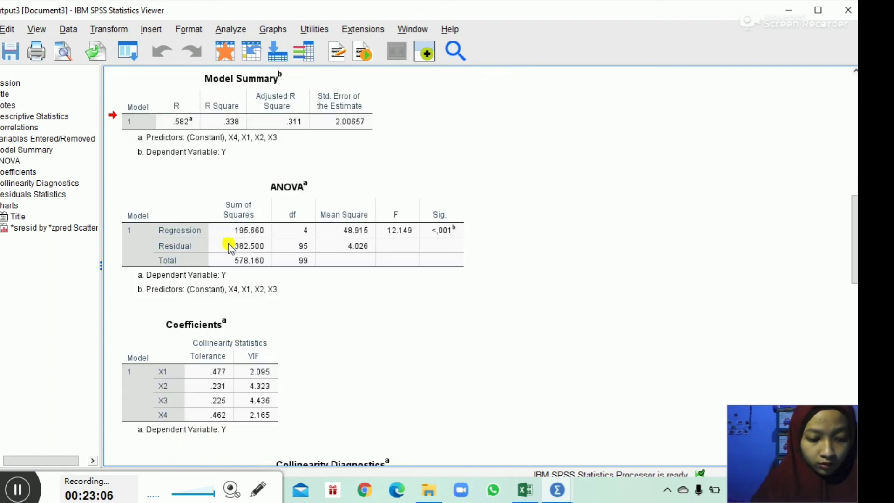
key(Down)
key(Down)
key(Down)
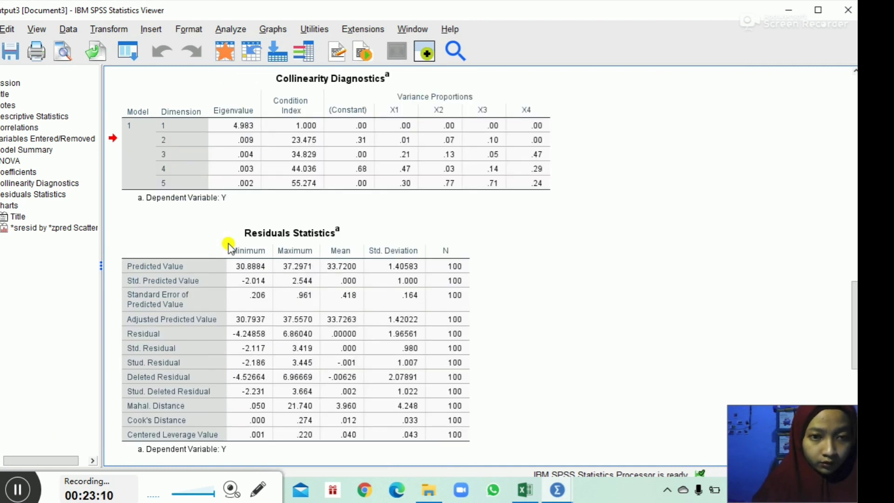
key(Up)
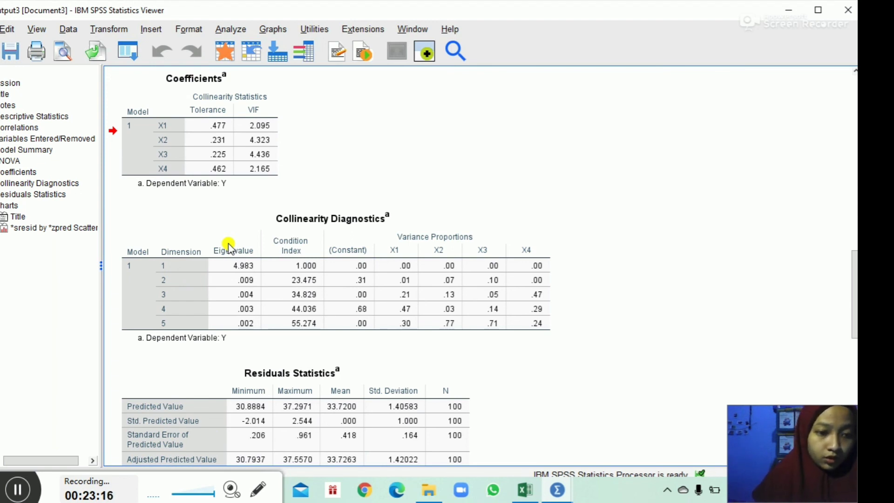
click(277, 256)
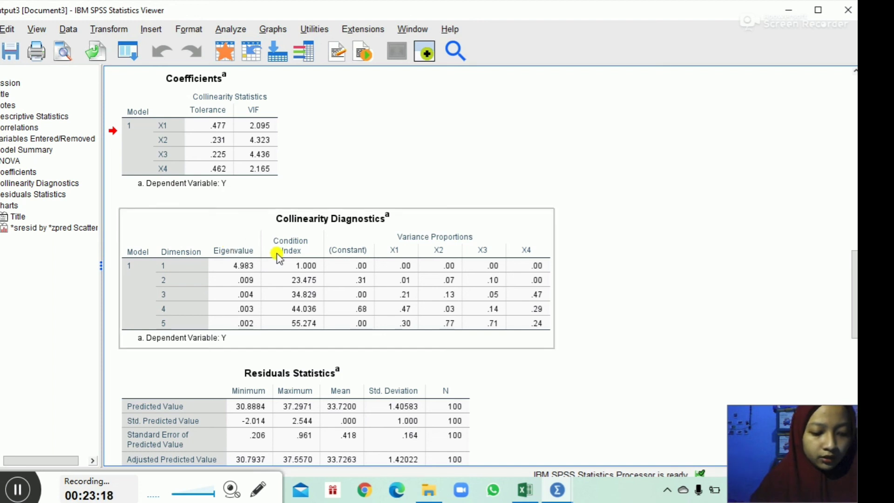
click(208, 136)
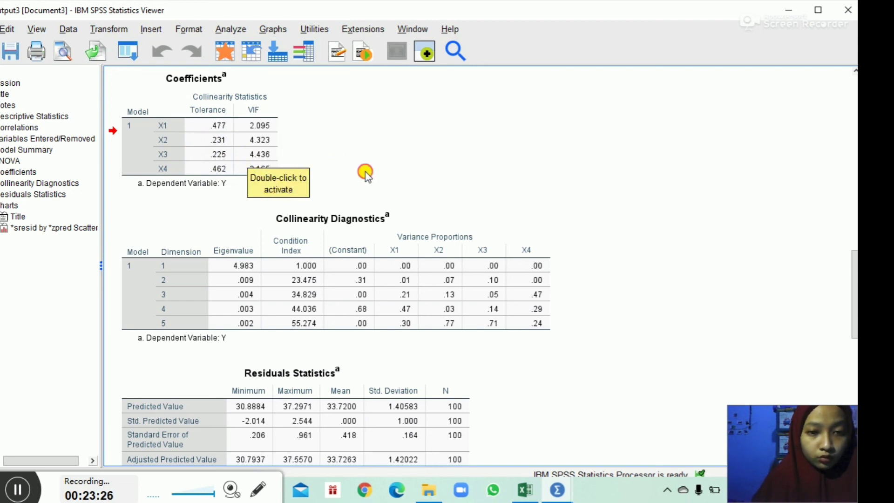
click(245, 187)
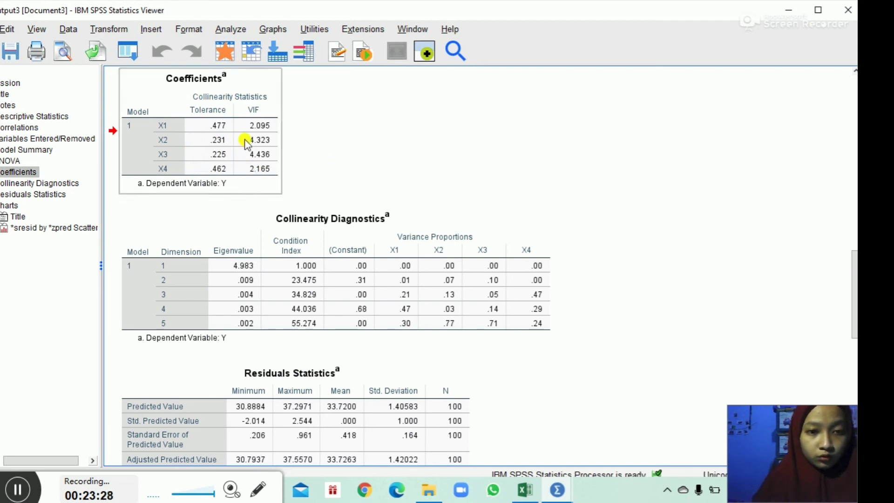